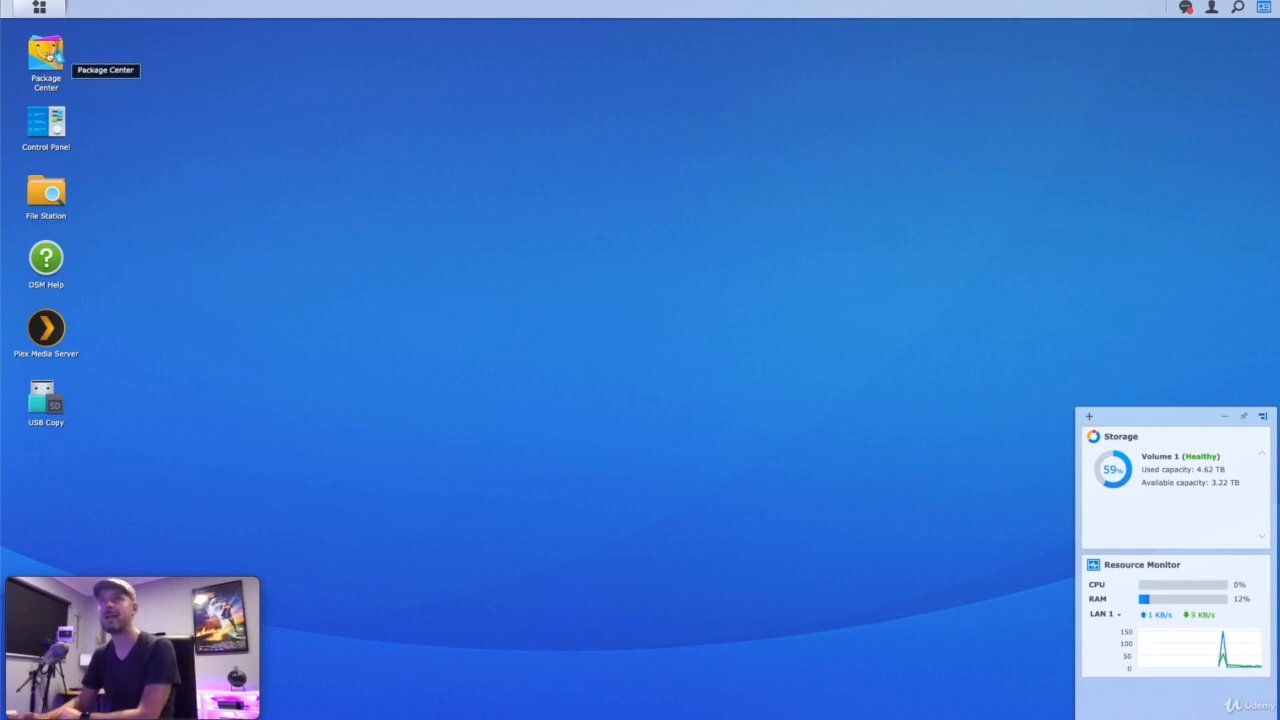
Step: Open the Package Center, search for "word" and show the WordPress package's details
left_click(48, 55)
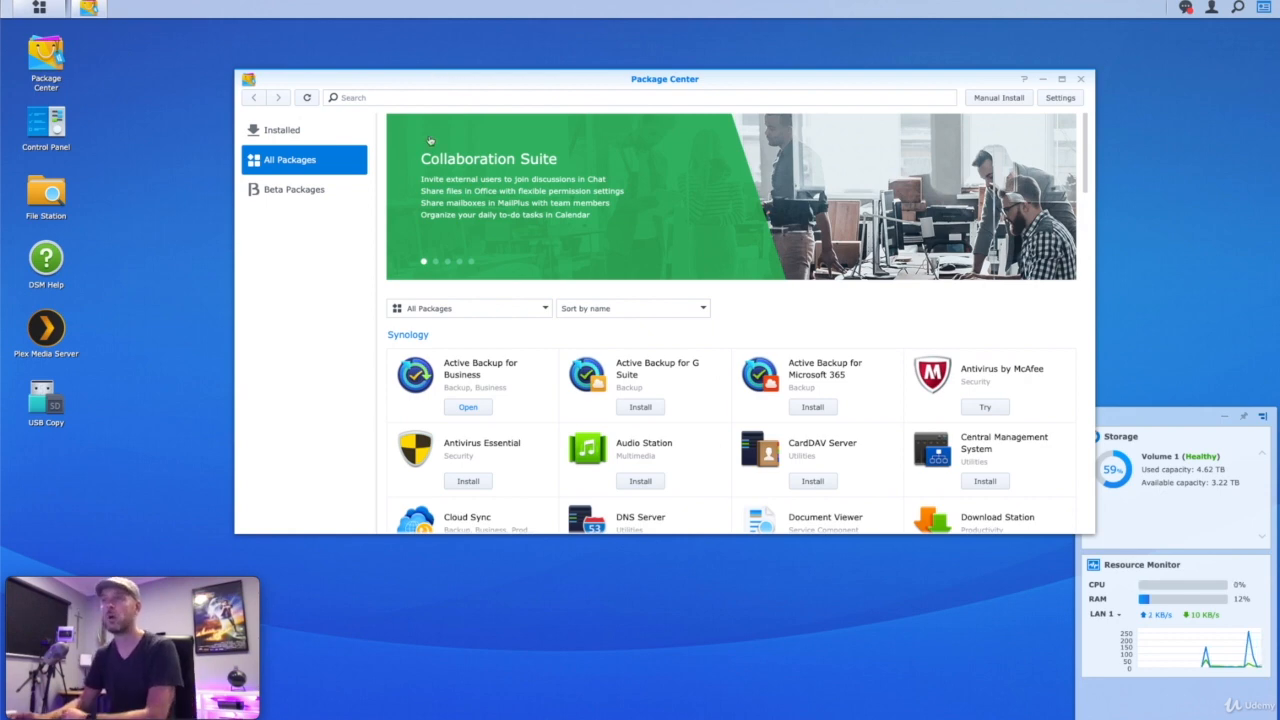
left_click(370, 98)
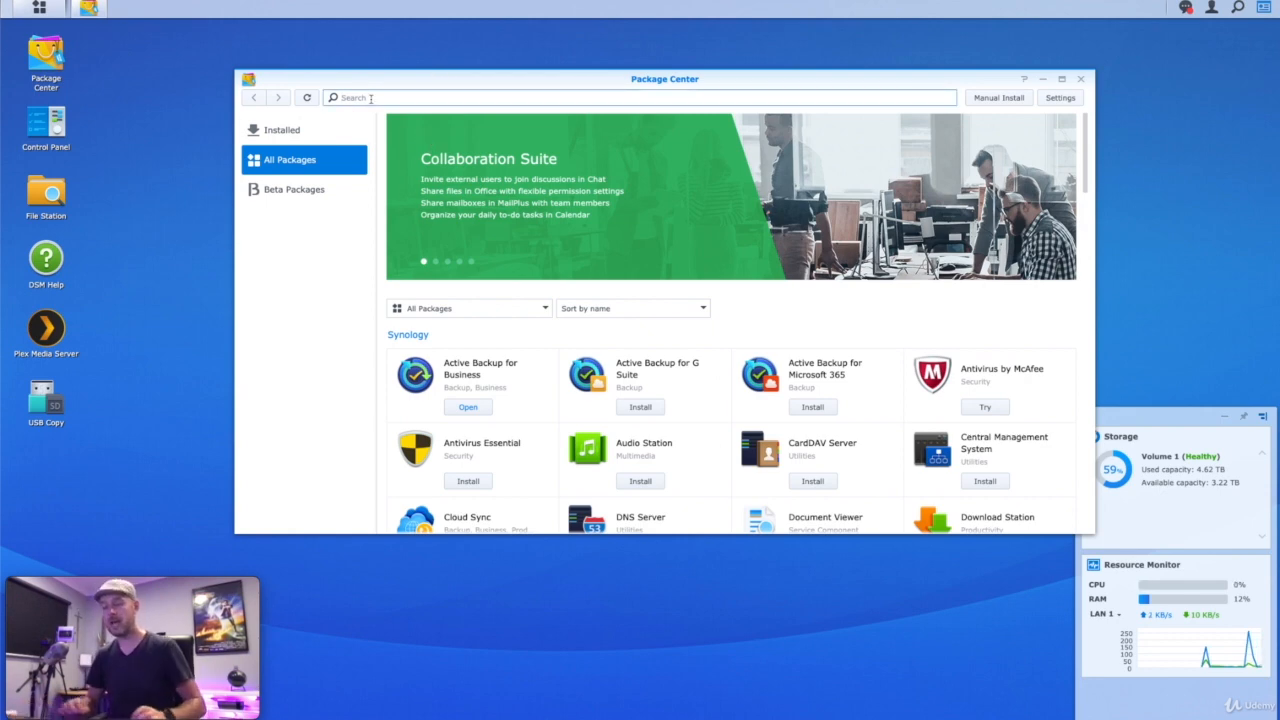
type("word")
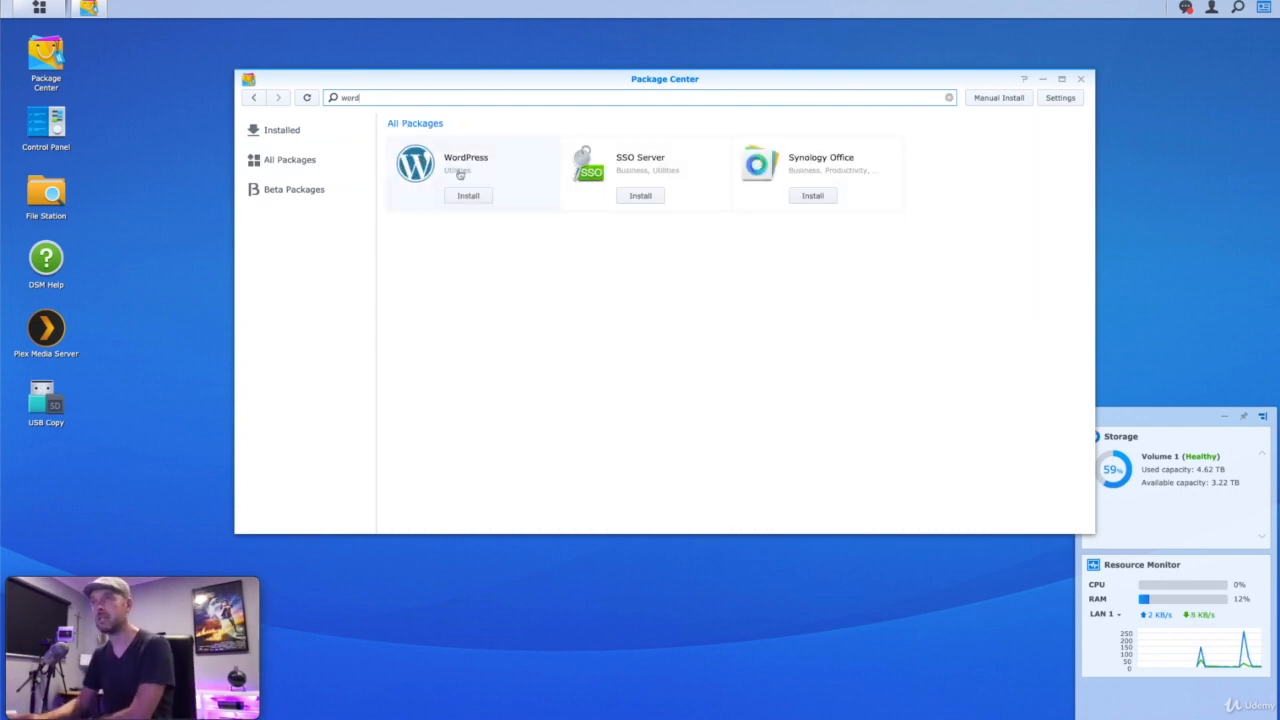
left_click(455, 162)
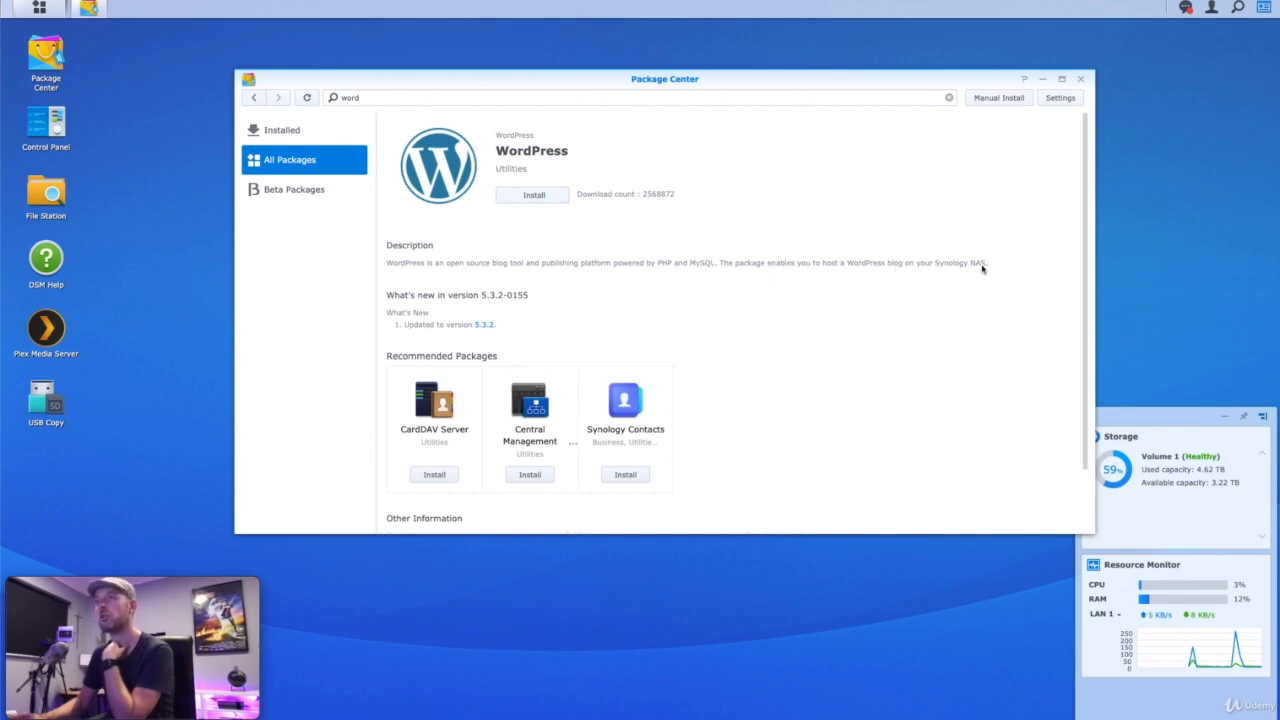
Step: Review the WordPress package details and the additional packages its installation requires, then decline the installation
scroll(866, 274, "down", 1)
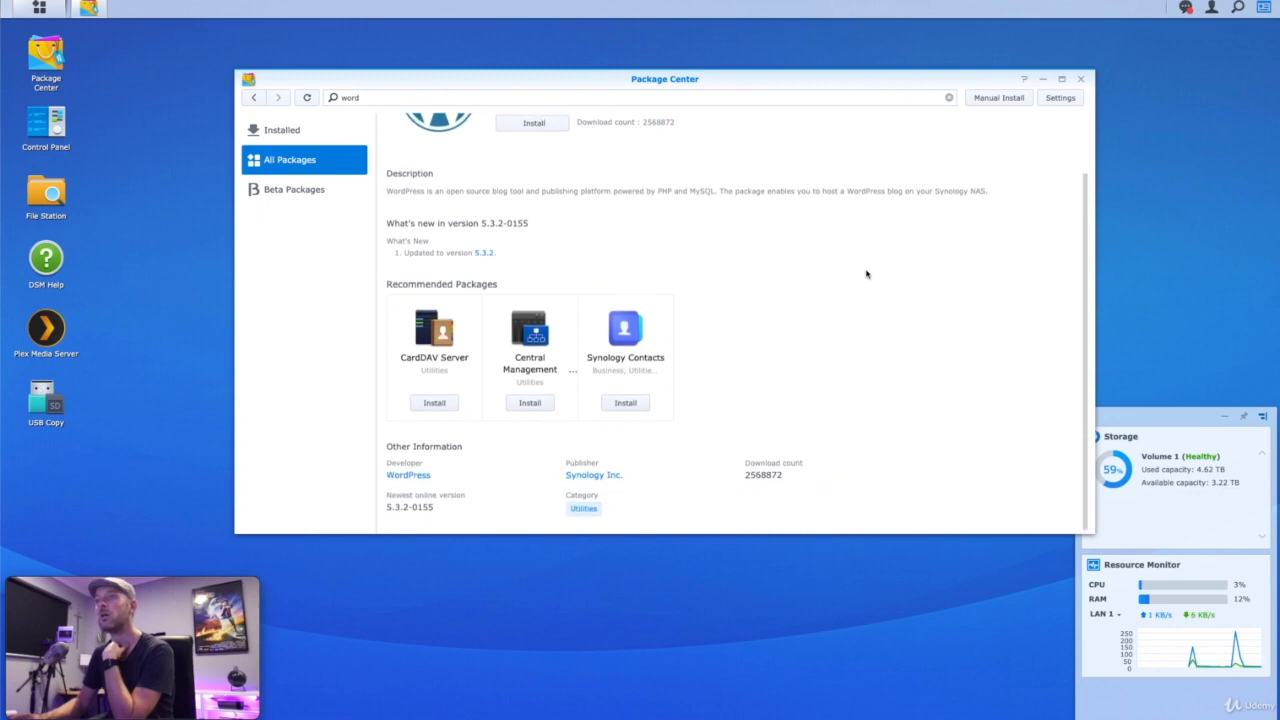
scroll(851, 277, "up", 1)
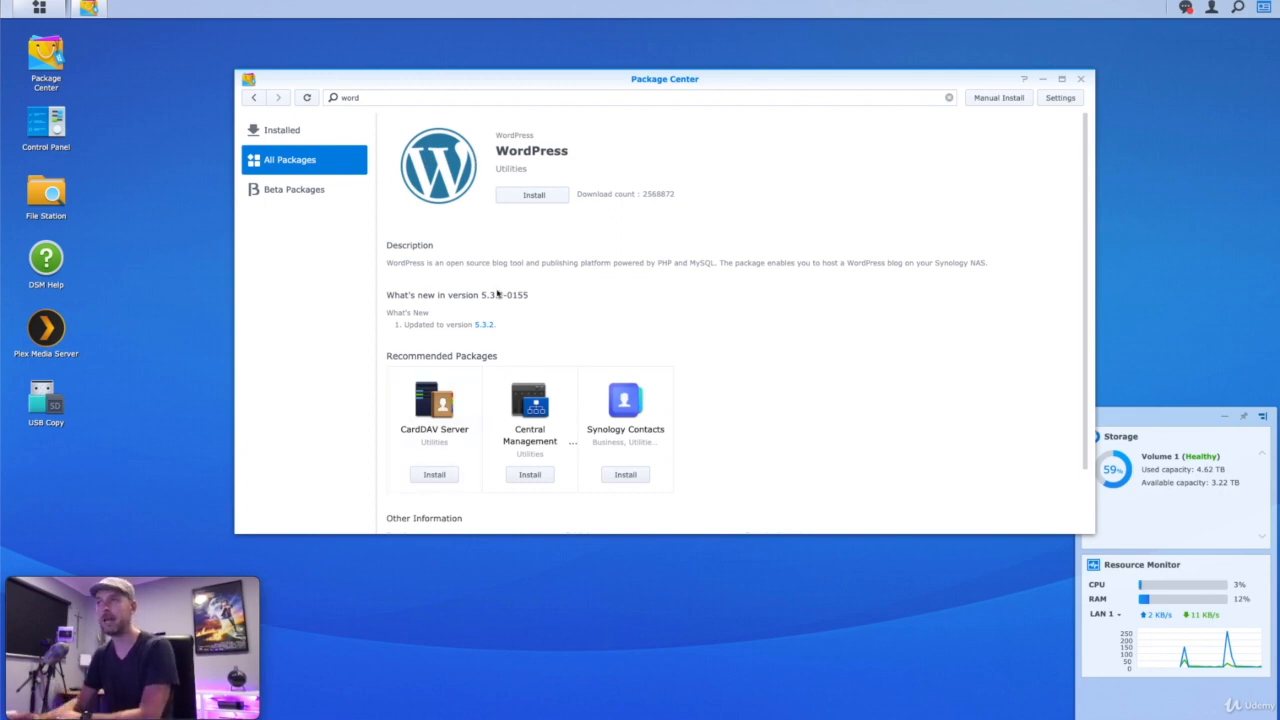
left_click(550, 200)
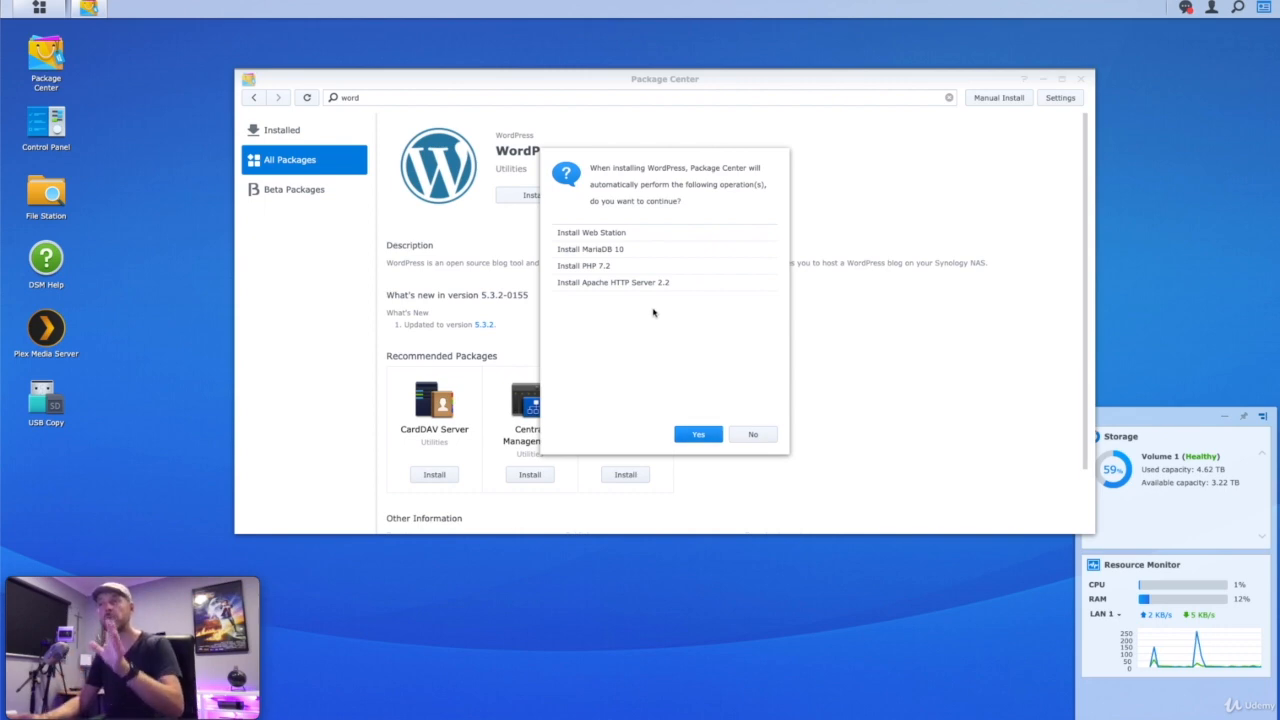
left_click(754, 436)
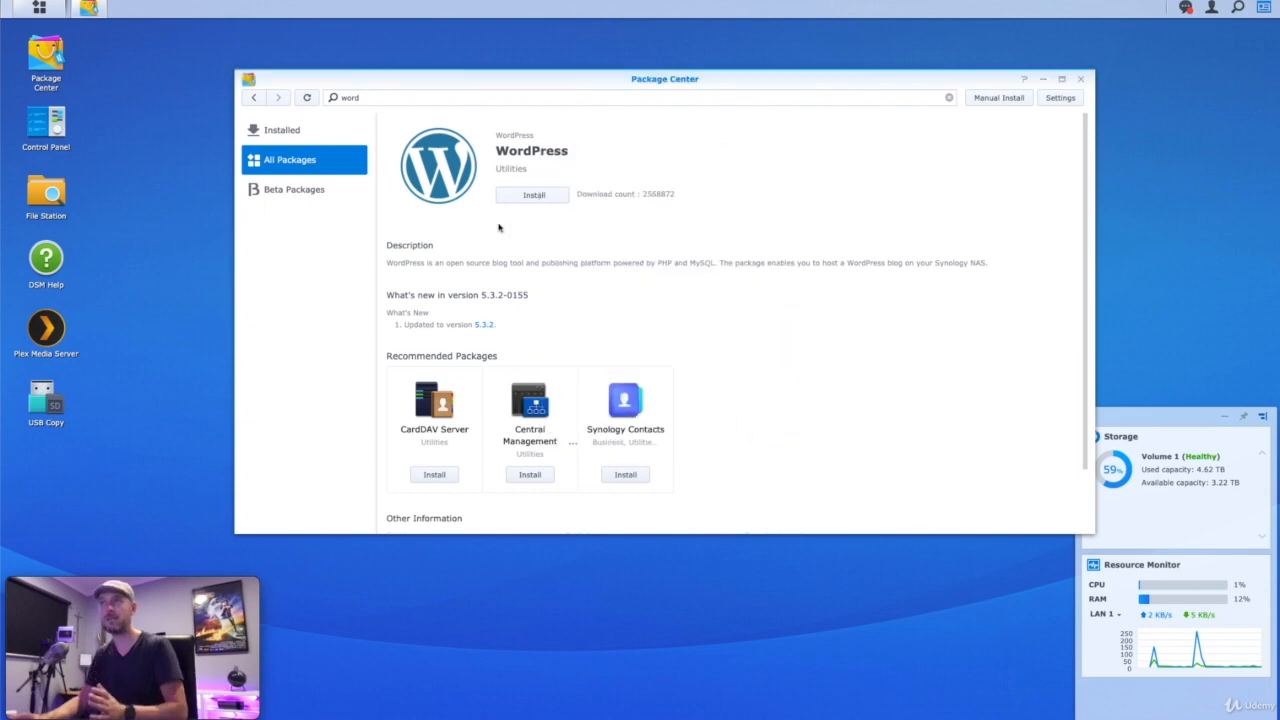
Step: Search the available packages for "php" and for "mysql"
left_click_drag(386, 100, 307, 99)
type("php")
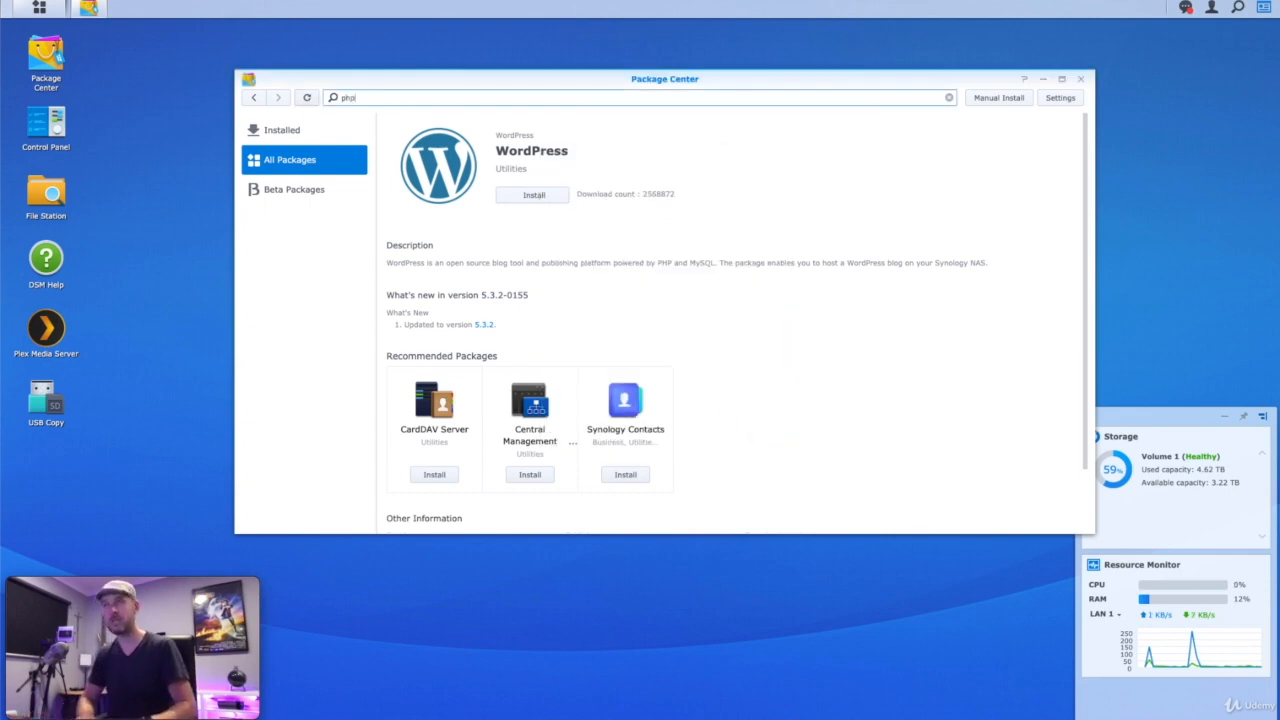
left_click_drag(374, 97, 304, 100)
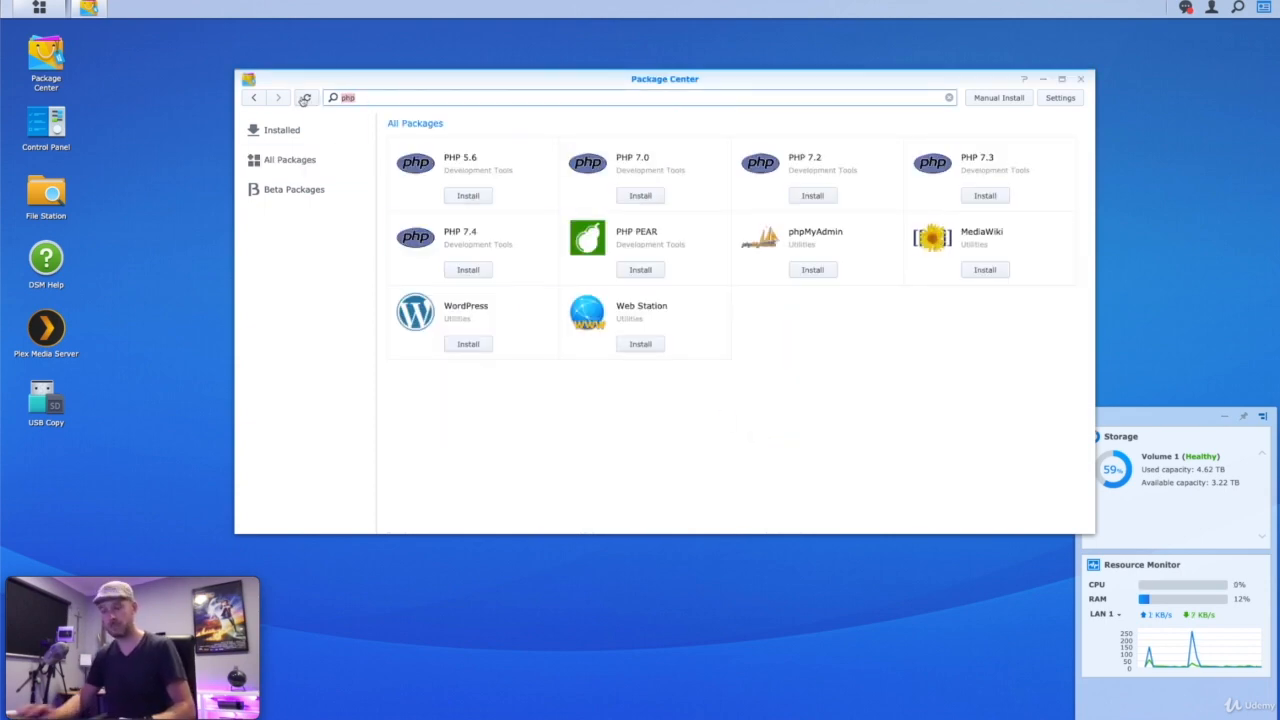
type("mysql")
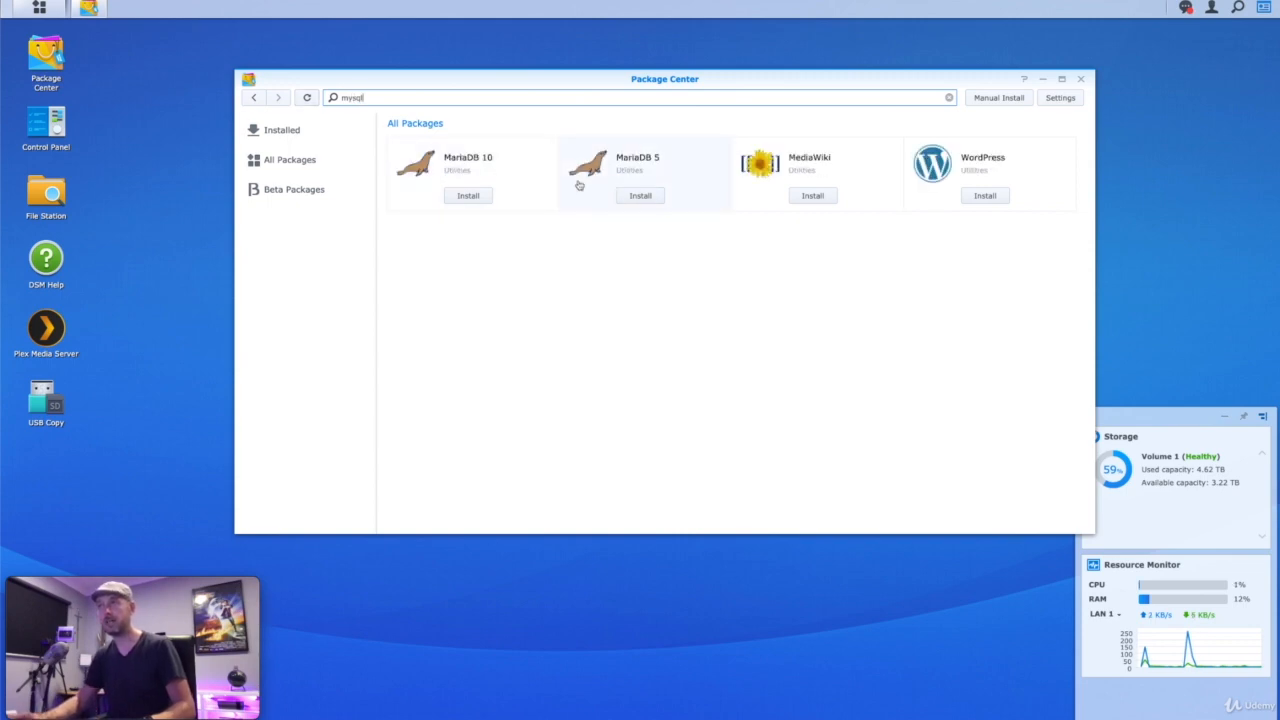
Step: Search for "word" and start installing WordPress, accepting Web Station, MariaDB 10, PHP 7.2 and Apache HTTP Server 2.2 as required packages
left_click_drag(376, 97, 316, 100)
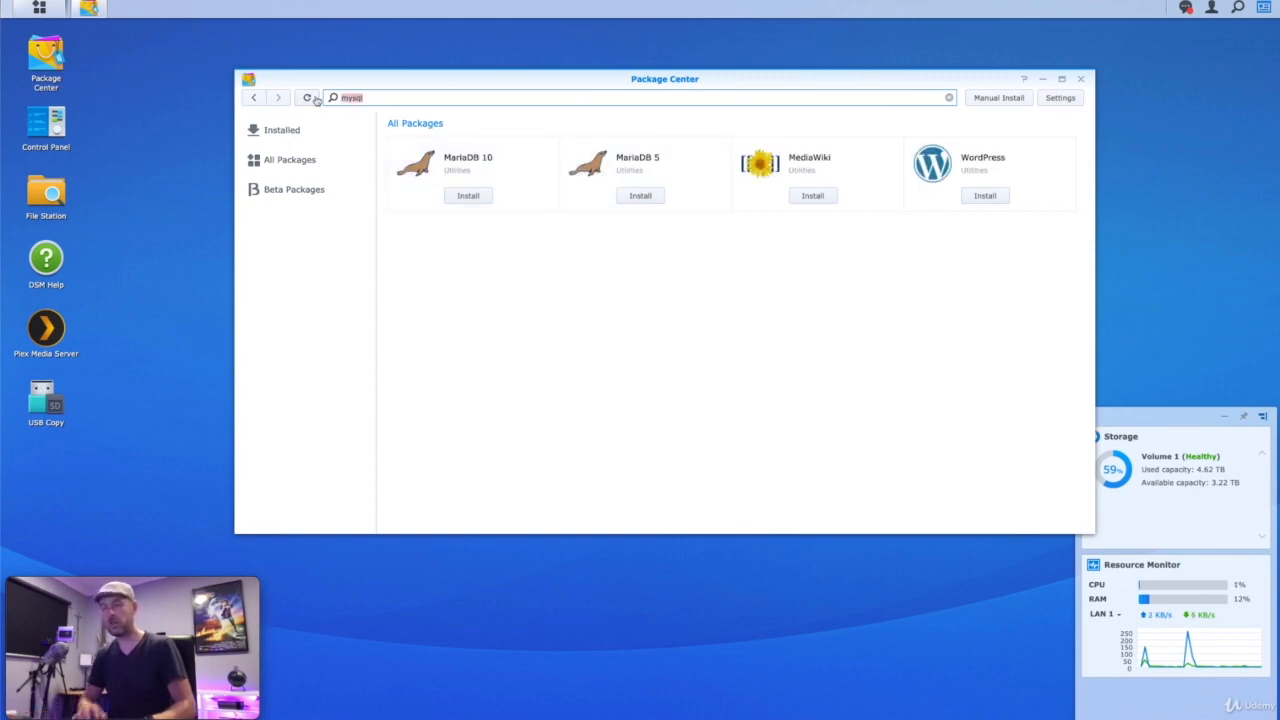
type("word")
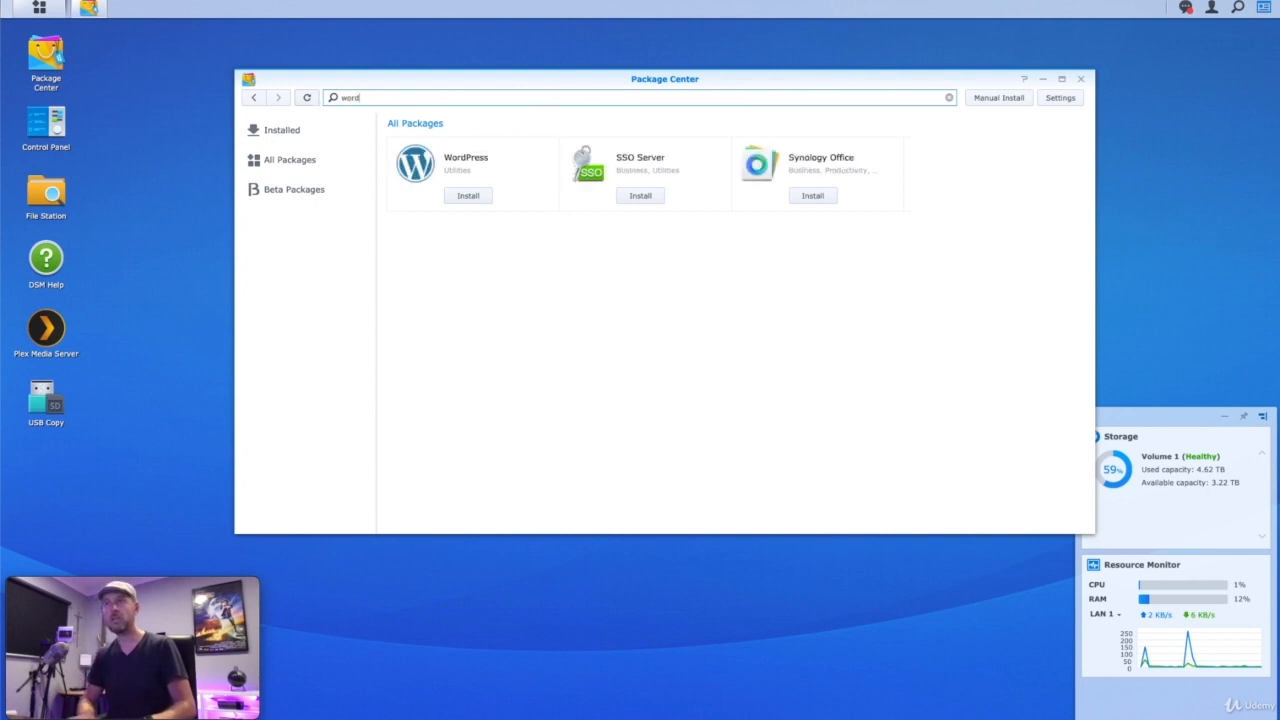
left_click(470, 197)
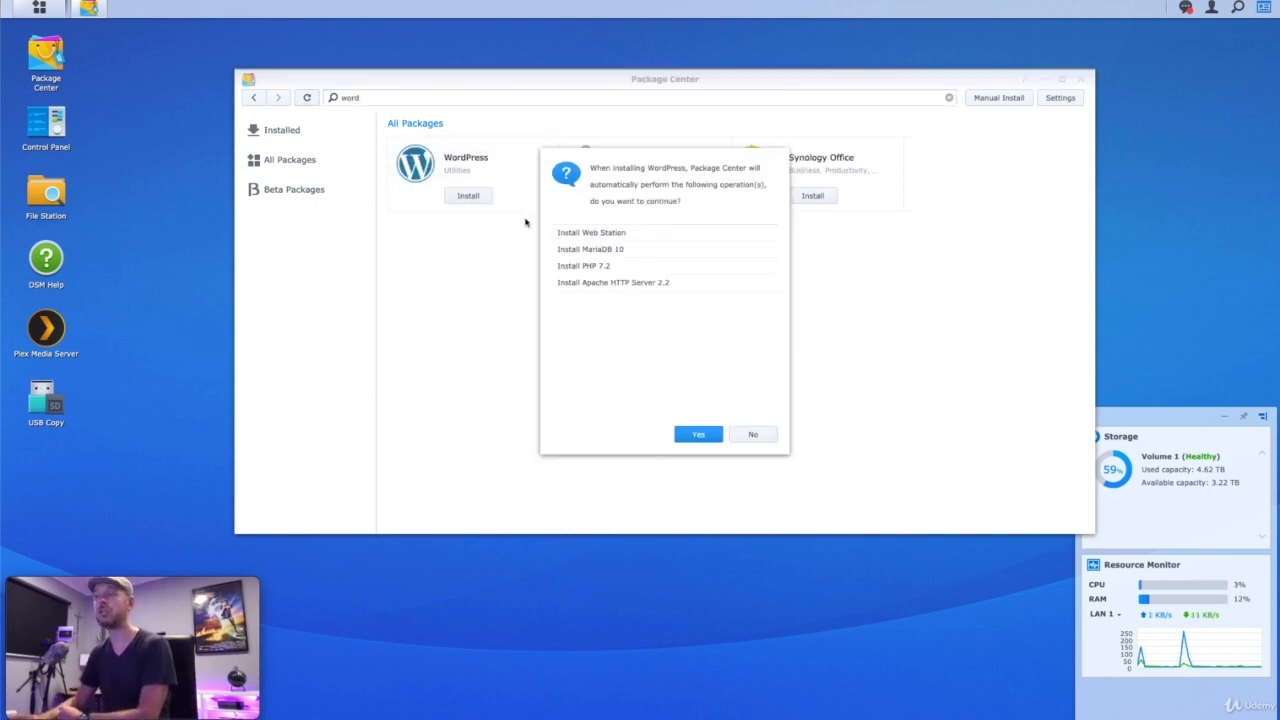
left_click(705, 436)
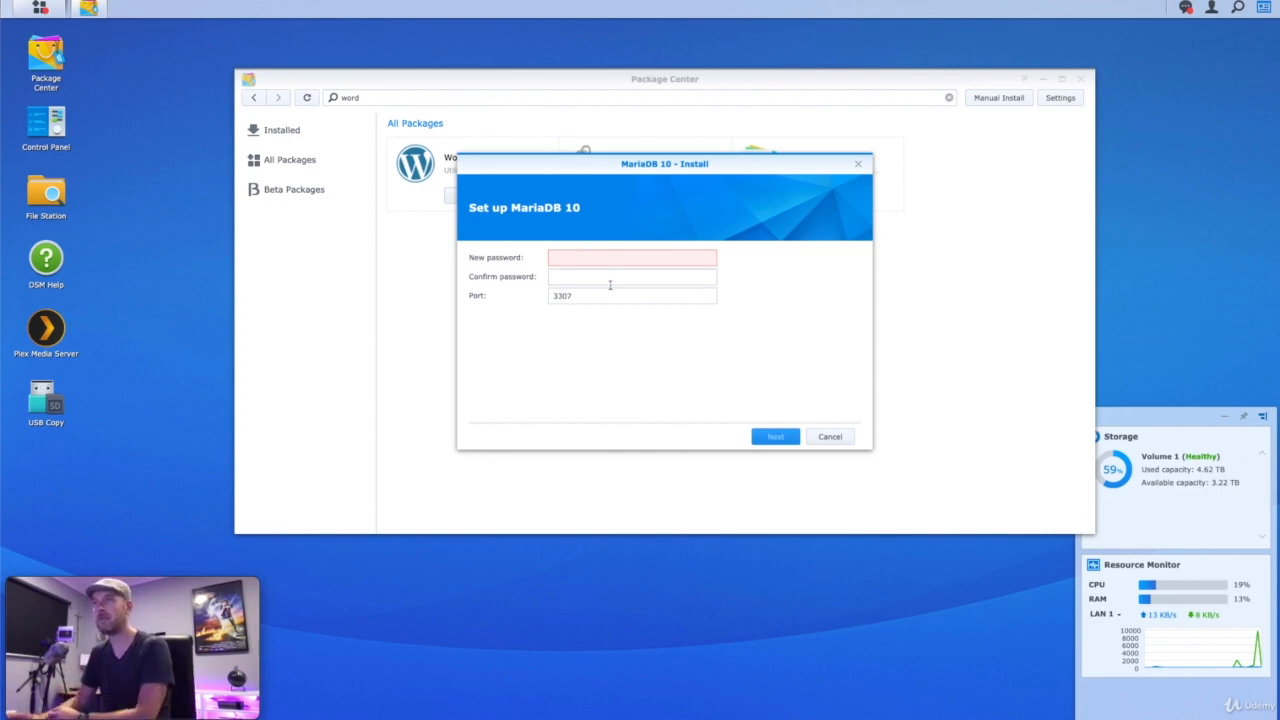
Step: Enter and confirm a new MariaDB 10 password, keep port 3307 and apply the installation with running after installation enabled
mouse_move(643, 252)
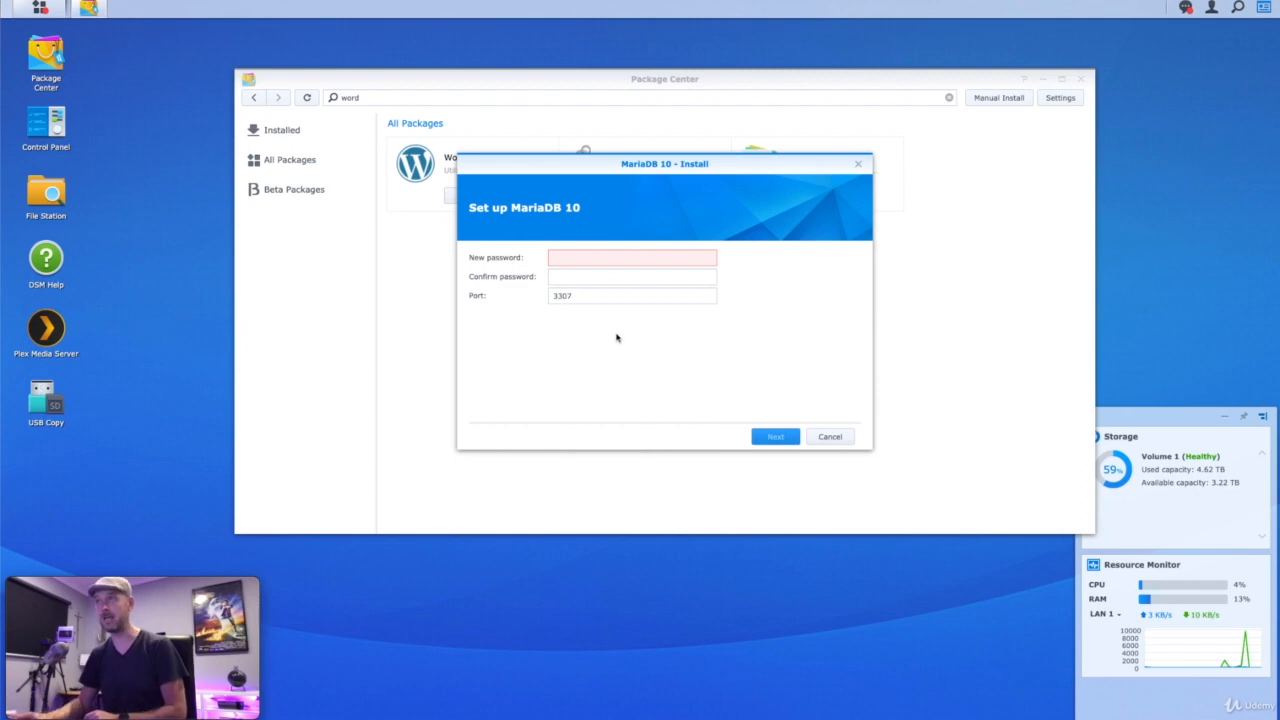
mouse_move(587, 261)
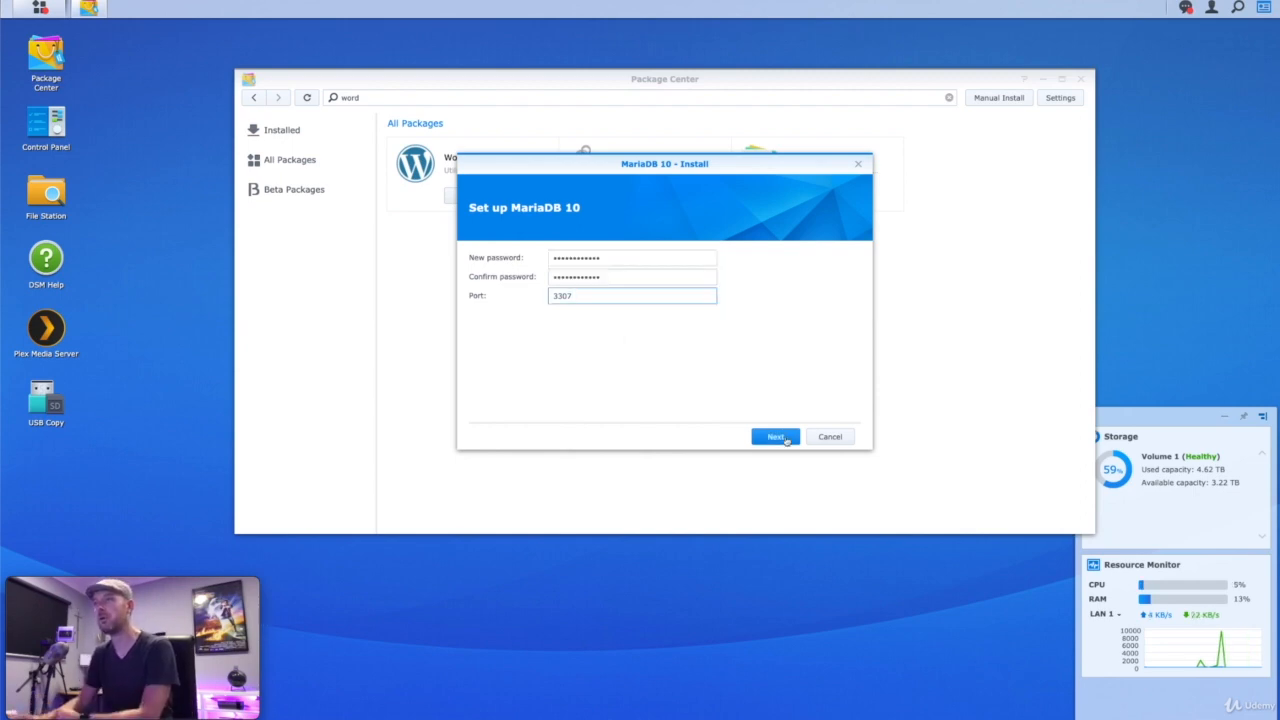
left_click(786, 440)
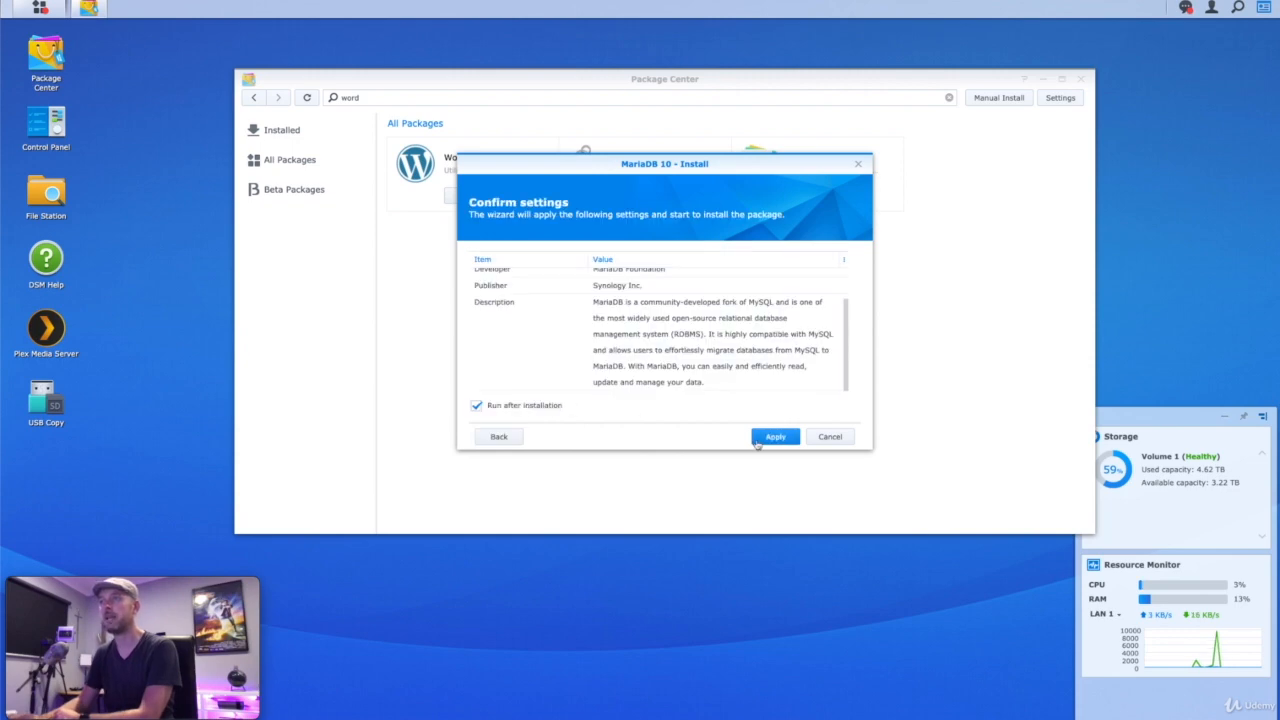
left_click(776, 437)
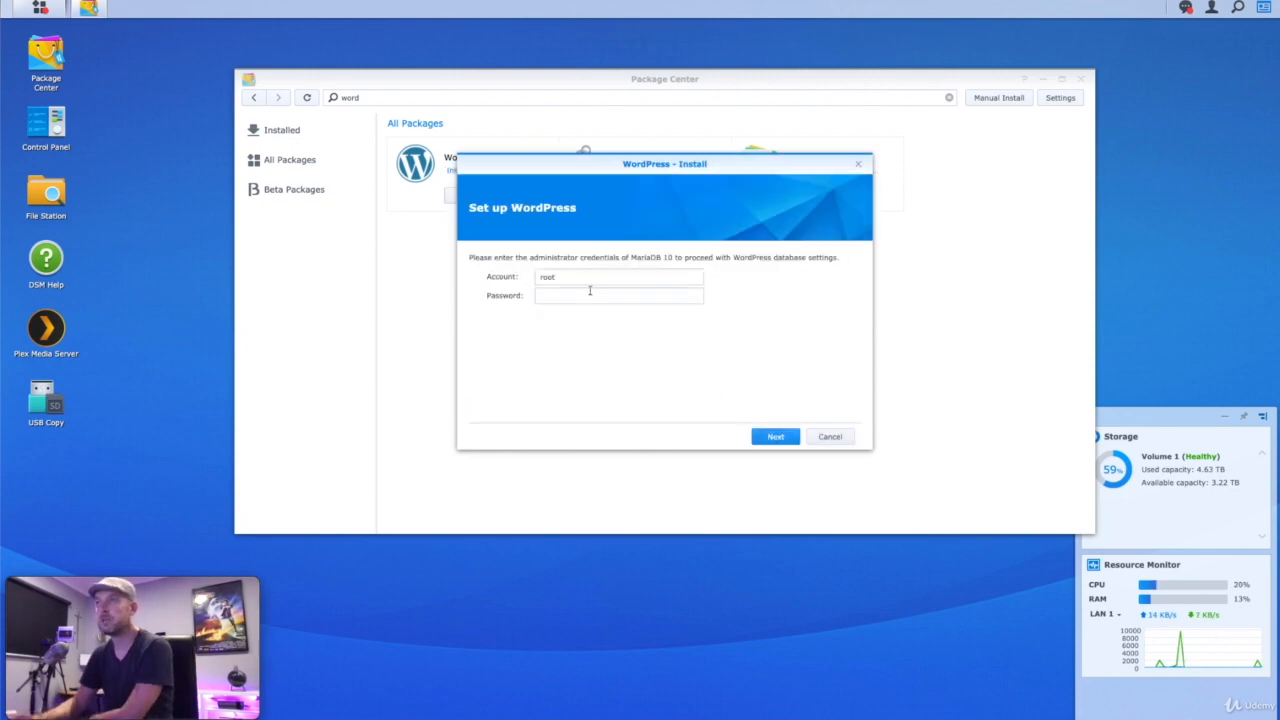
Step: Provide the MariaDB 10 administrator credentials for the WordPress setup, using the root account and its password
left_click(583, 293)
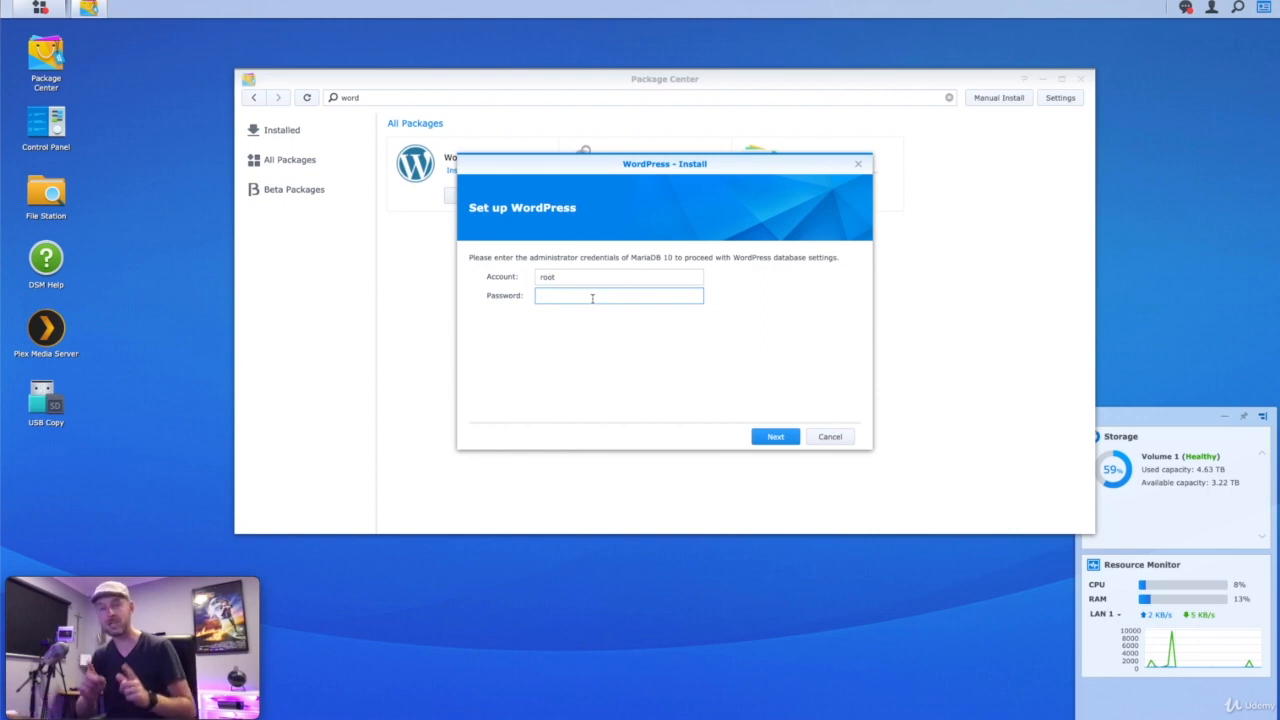
key("ctrl+v")
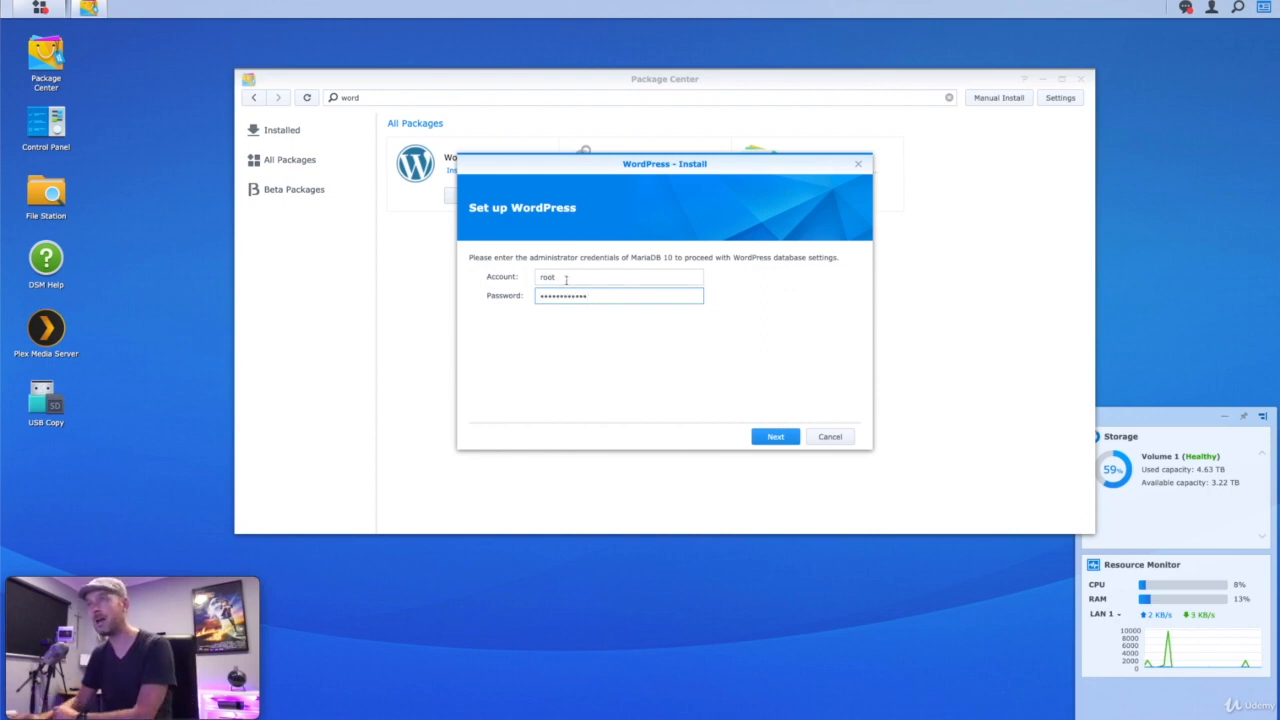
left_click_drag(572, 277, 536, 281)
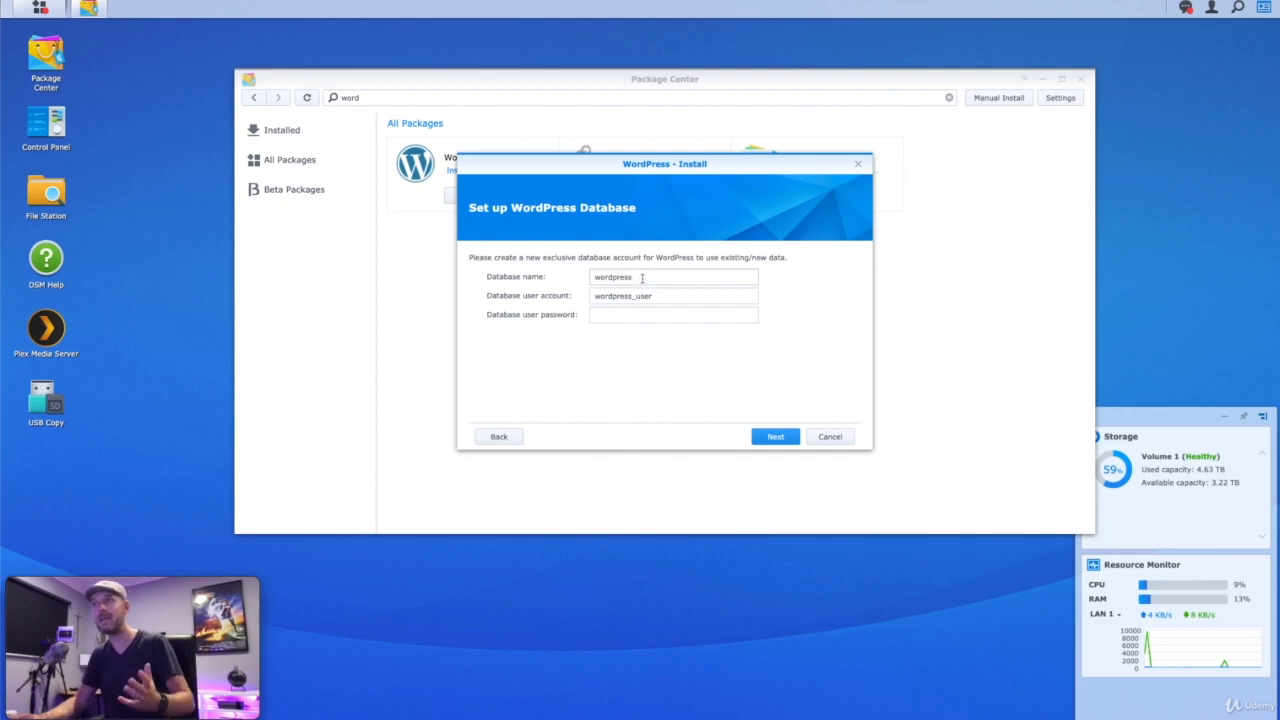
Step: Set up the database wordpress with user account wordpress_user and a database user password, and apply the WordPress installation
left_click(643, 277)
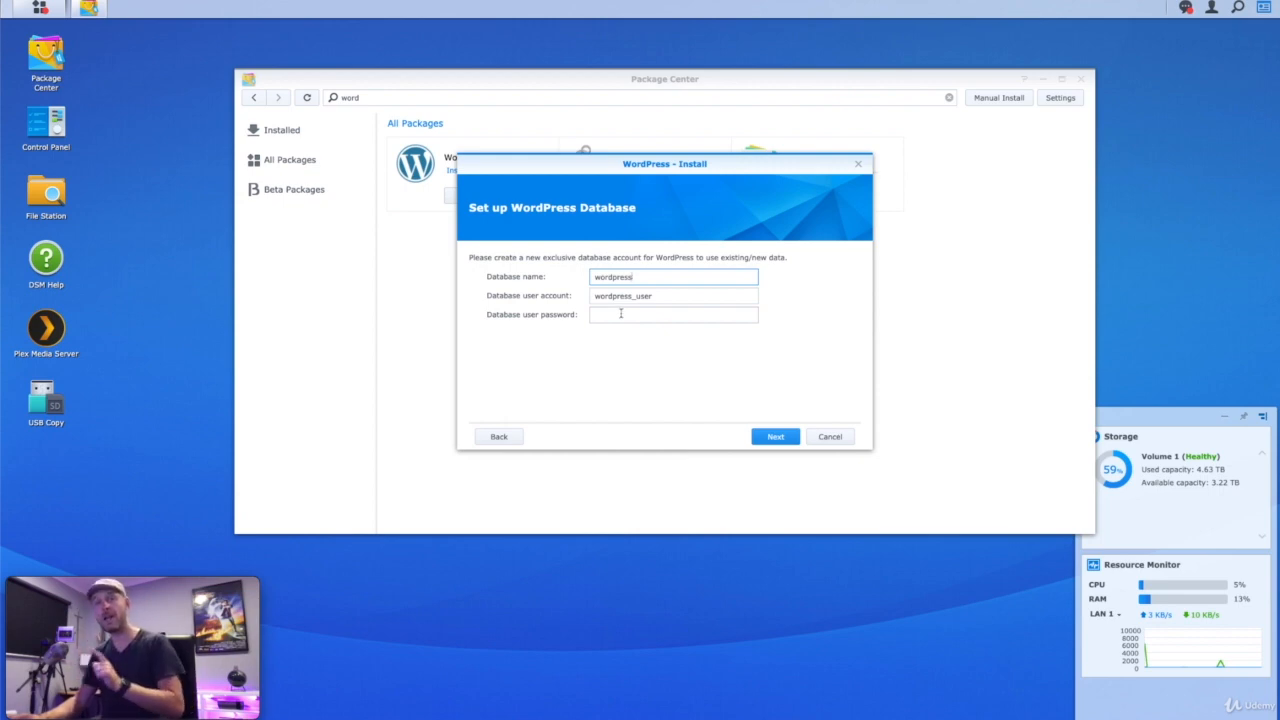
left_click(620, 314)
left_click(776, 437)
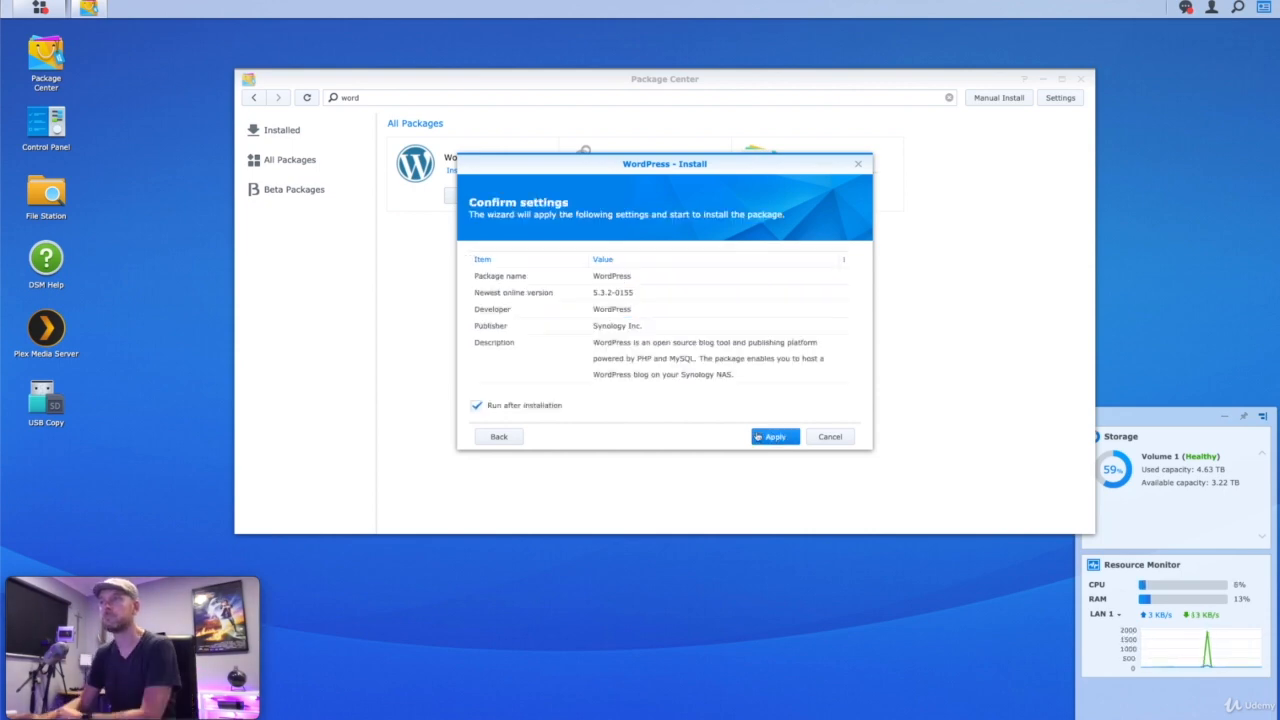
left_click(776, 437)
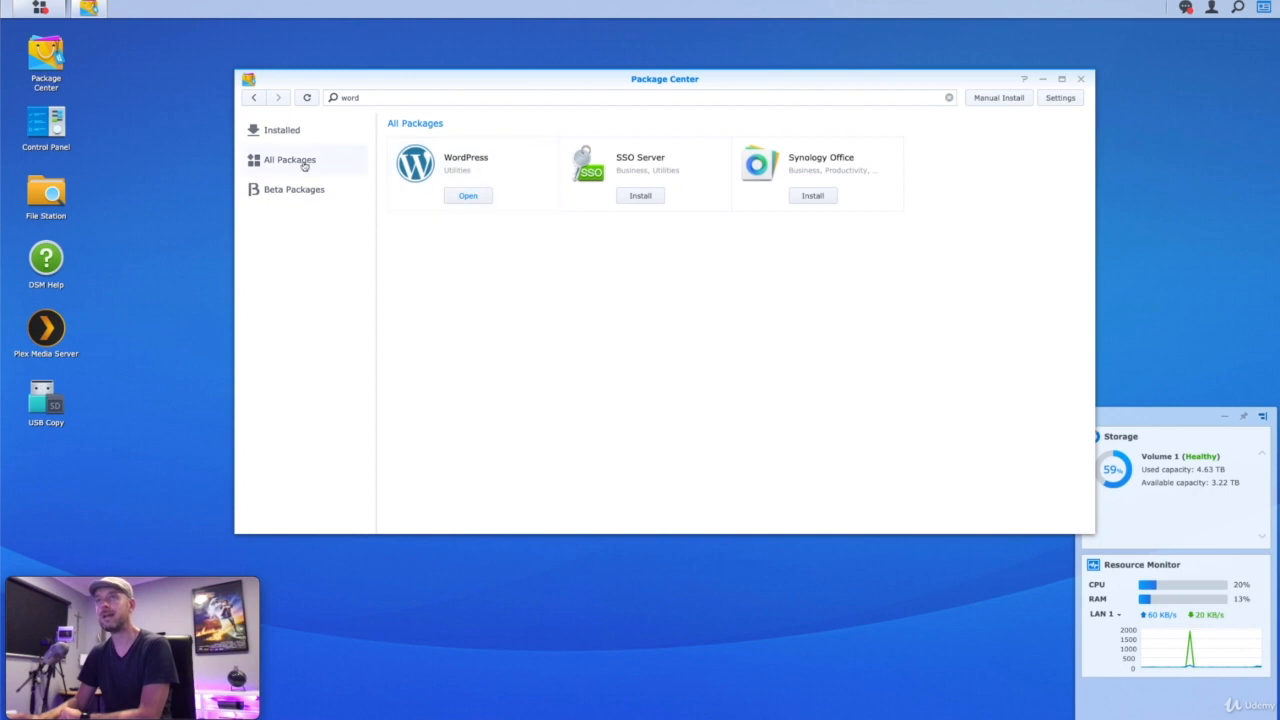
Step: Launch WordPress from the installed packages and continue its setup in English (United States)
left_click(284, 132)
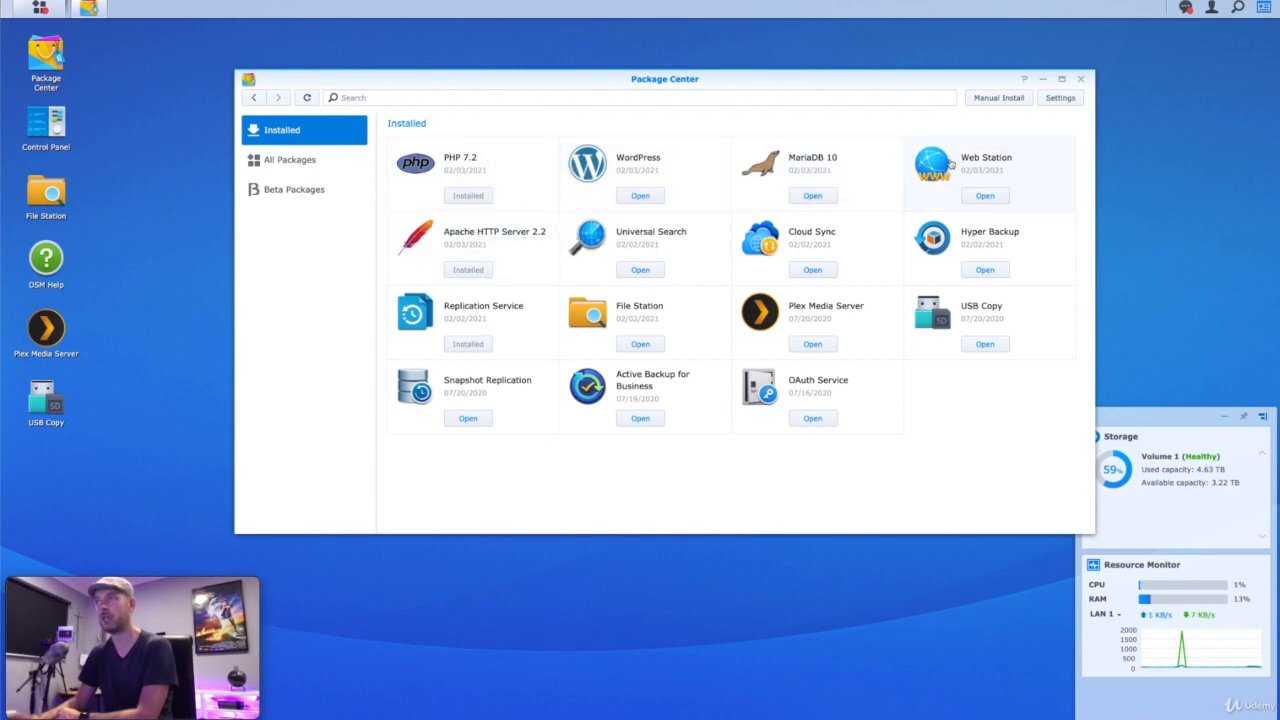
left_click(648, 204)
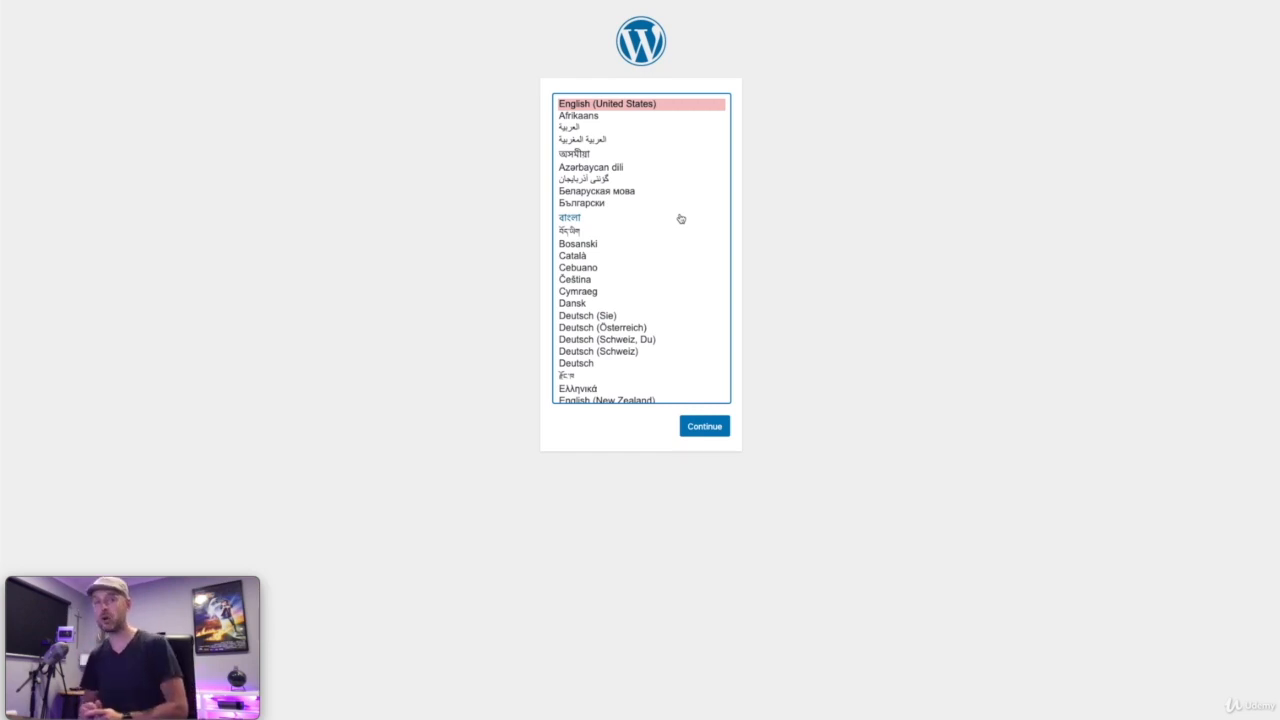
left_click(704, 428)
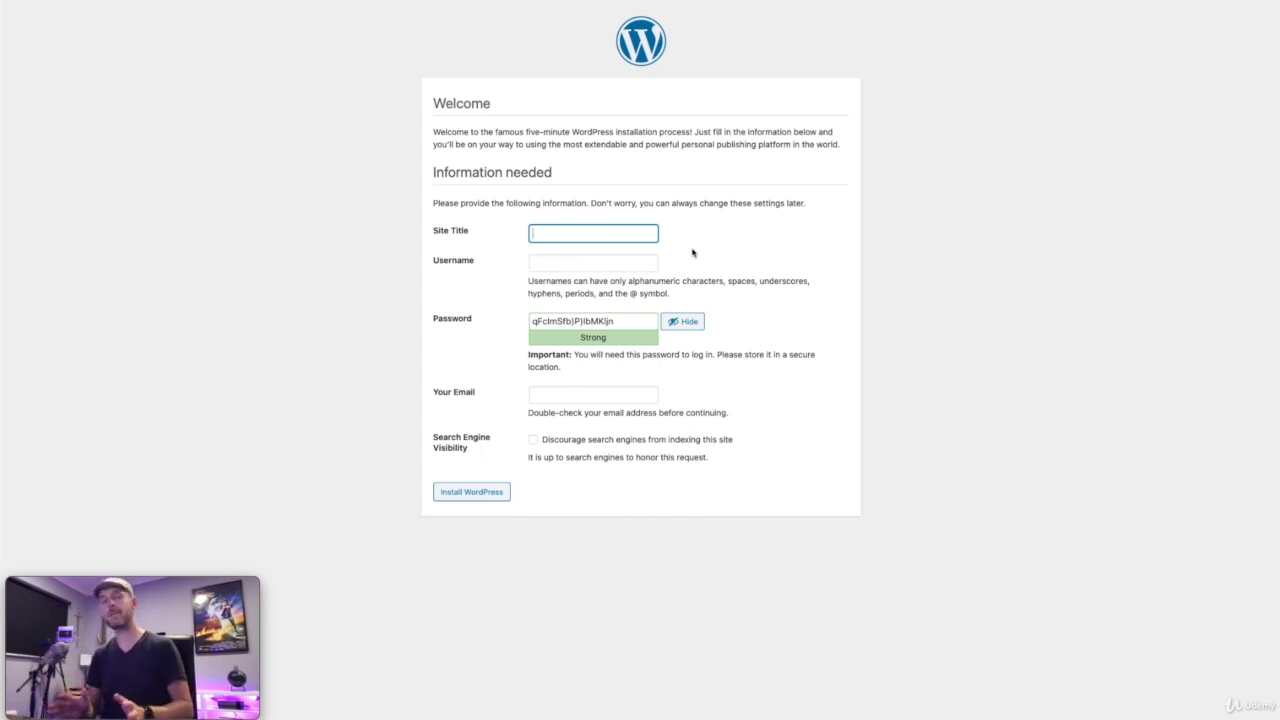
Step: Title the site MyDemoWebsite, fill in the administrator's username, password and e-mail, leave search engine indexing allowed and install WordPress
type("MyDemo")
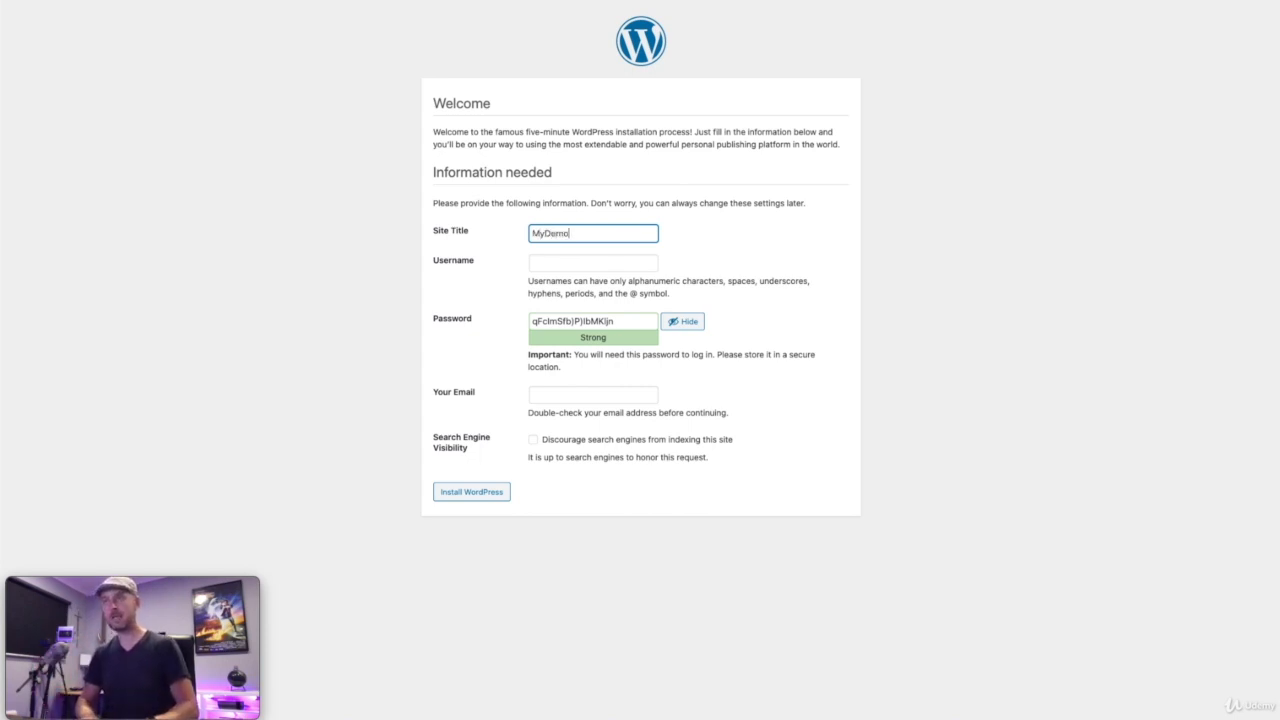
type("Website")
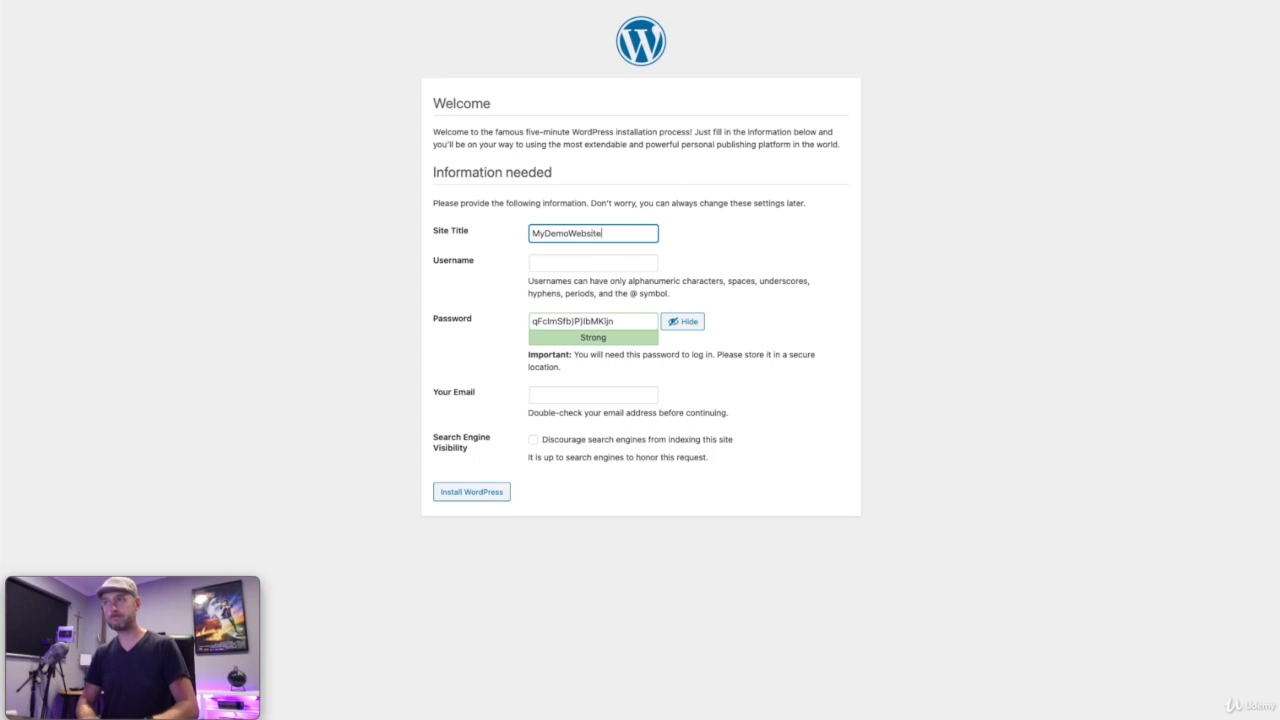
key("Tab")
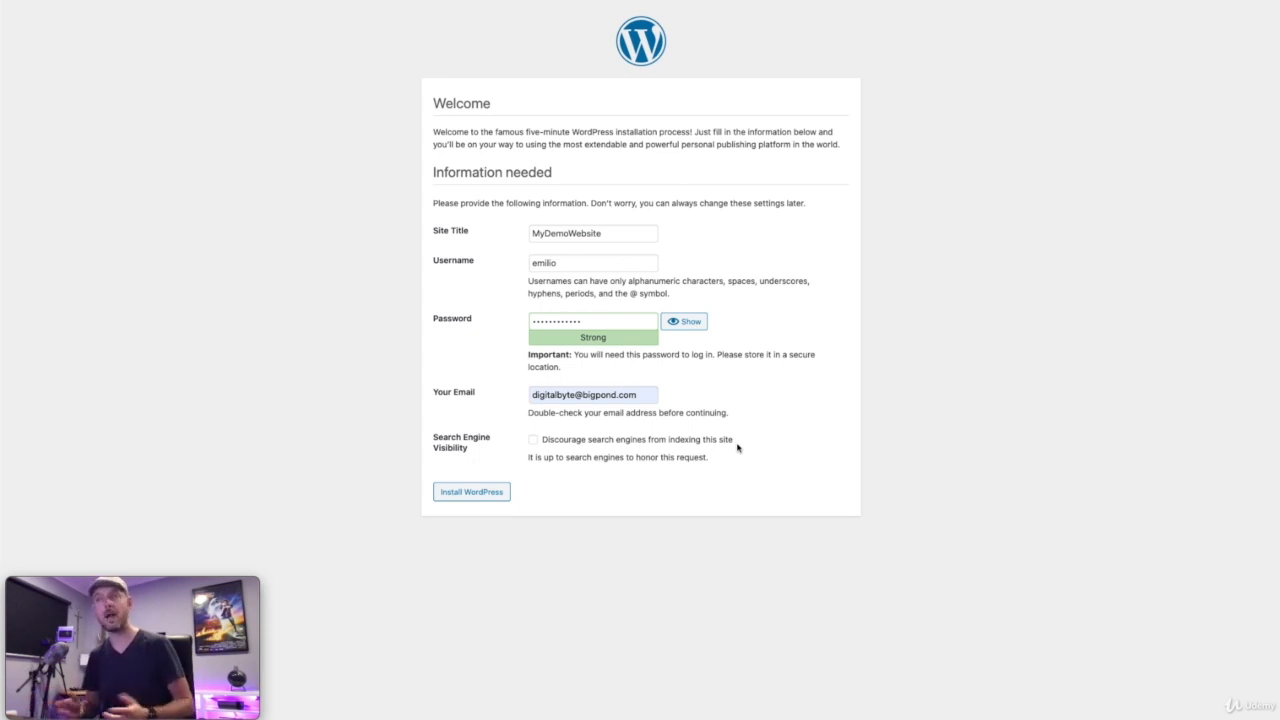
left_click(554, 439)
left_click(559, 446)
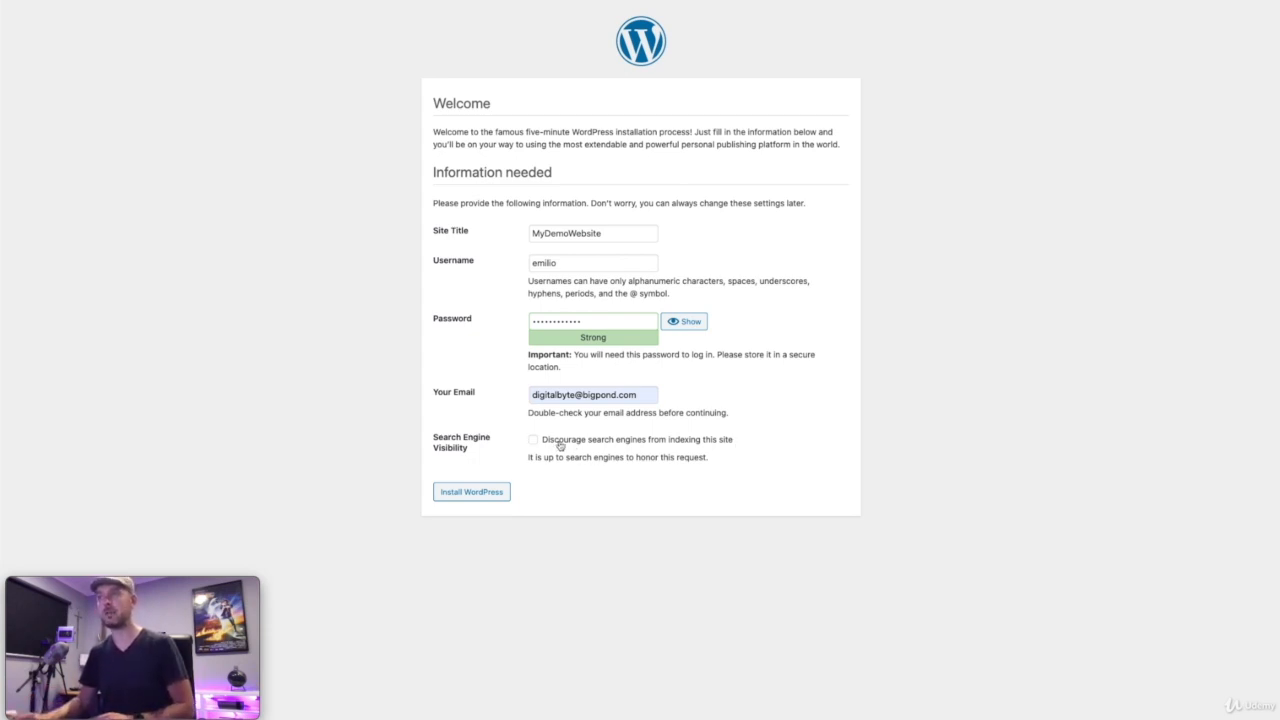
left_click(477, 496)
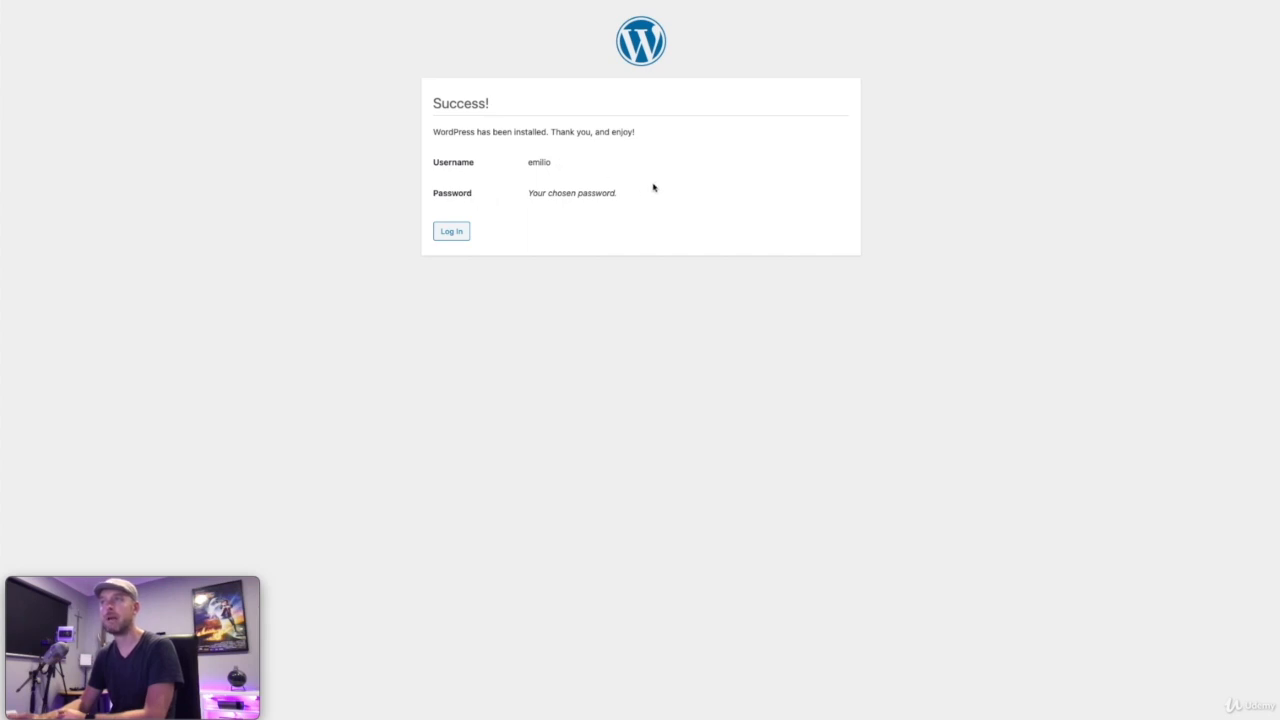
Step: Log in to the new site's WordPress dashboard with the administrator's username and password
left_click(452, 232)
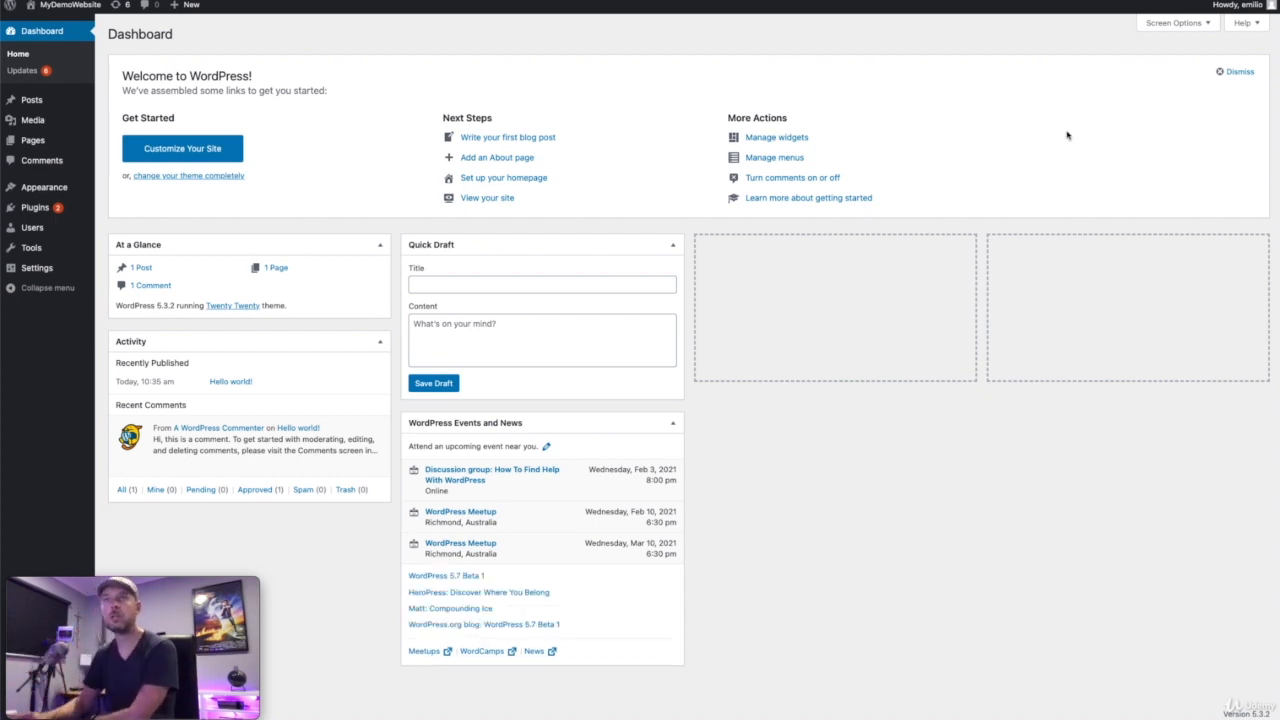
mouse_move(30, 101)
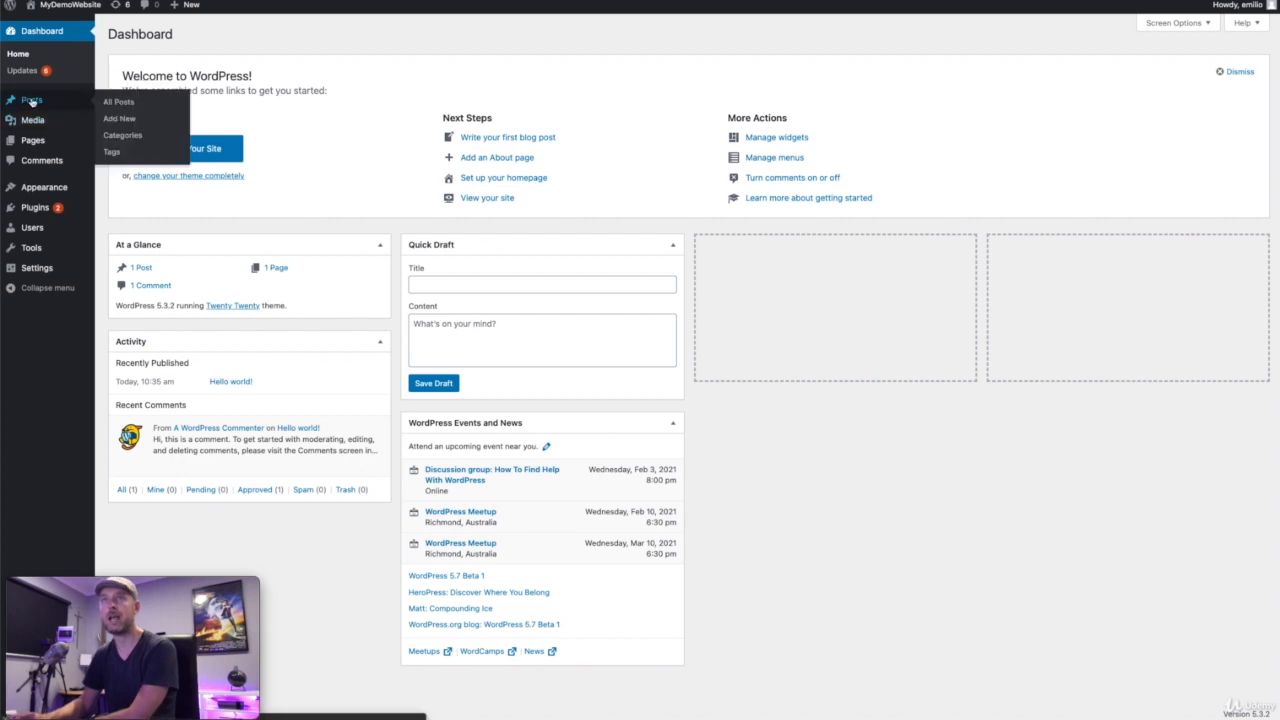
Step: Review the site's list of all posts and its installed themes
left_click(127, 103)
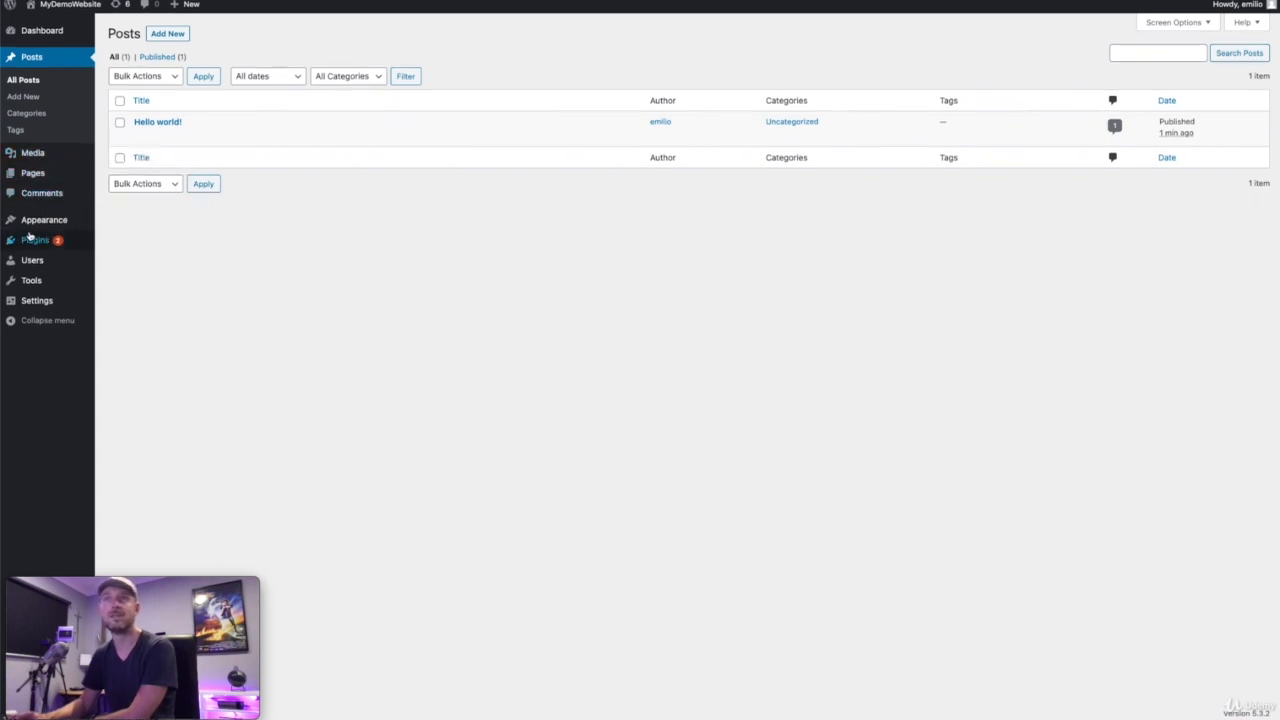
mouse_move(42, 228)
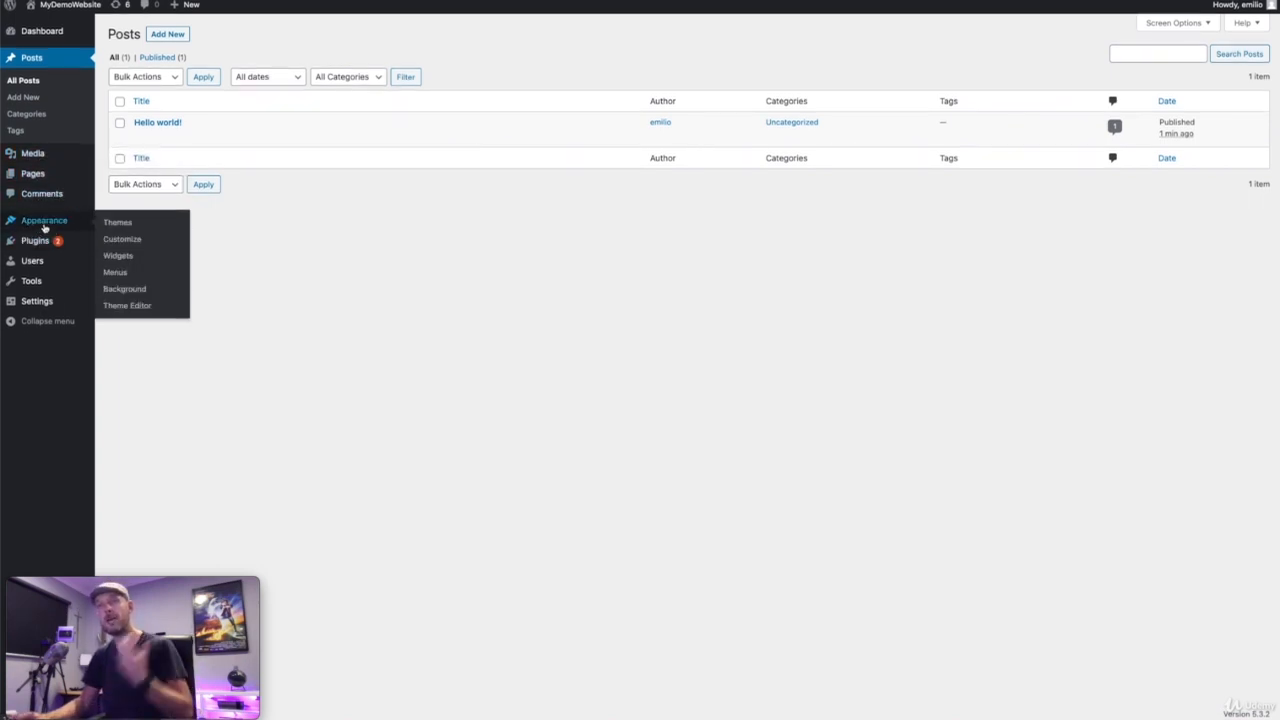
left_click(119, 224)
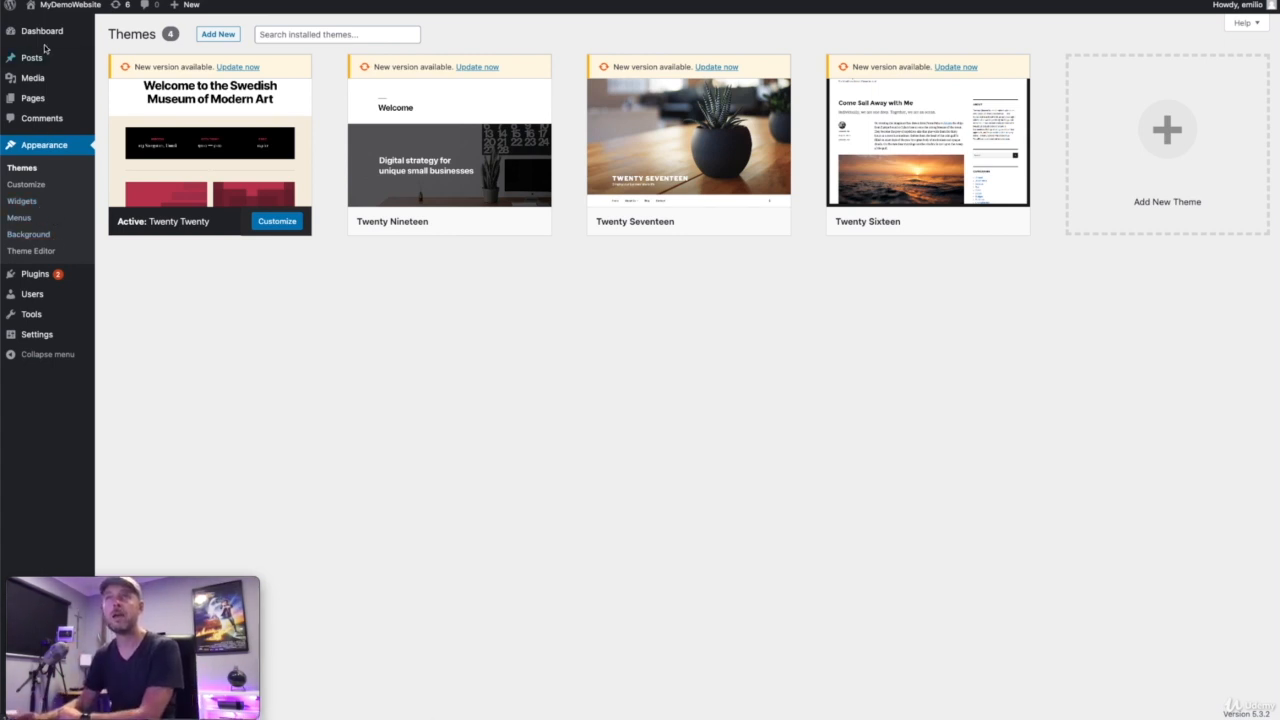
Step: View the public front page of MyDemoWebsite from the posts list and return to the site's dashboard
mouse_move(36, 65)
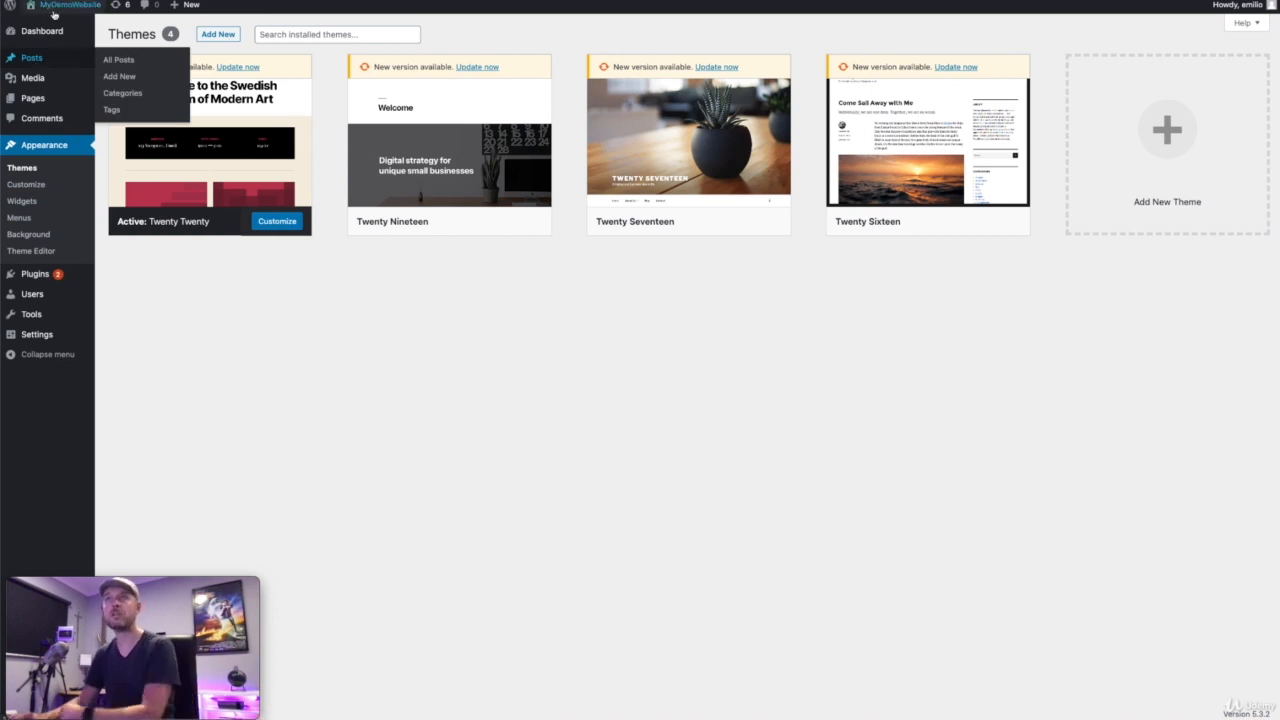
mouse_move(65, 9)
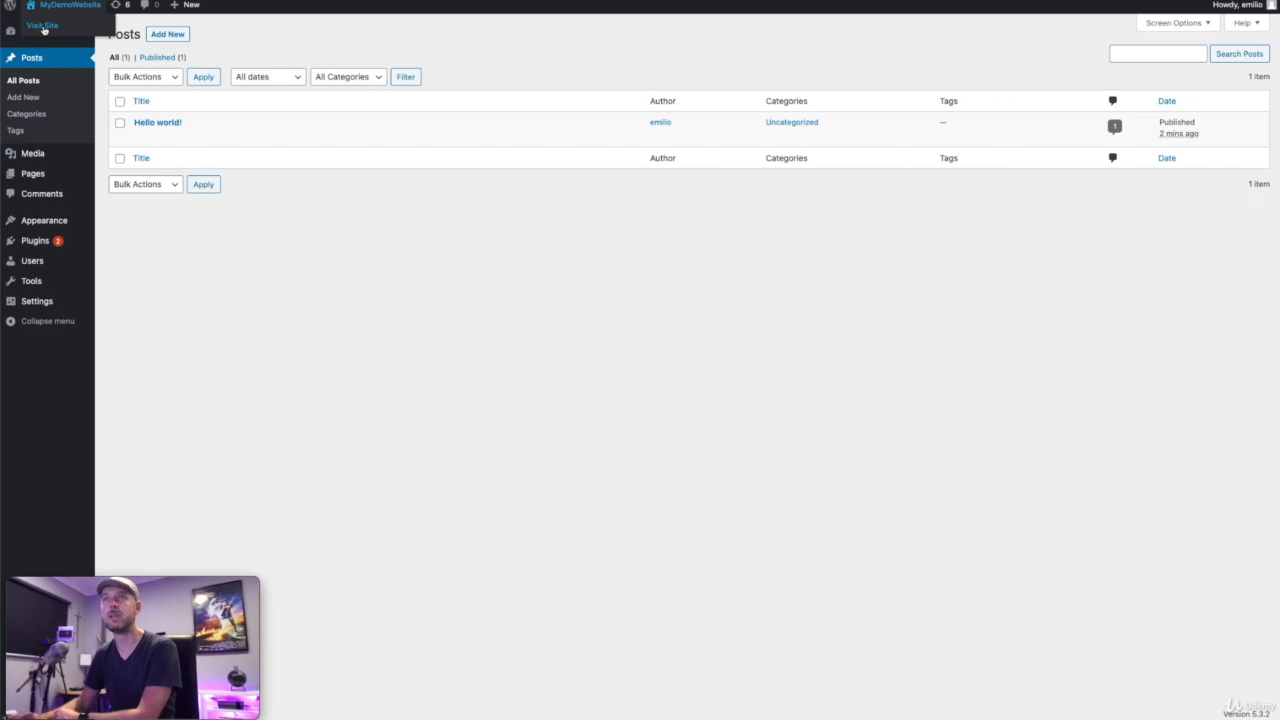
left_click(43, 28)
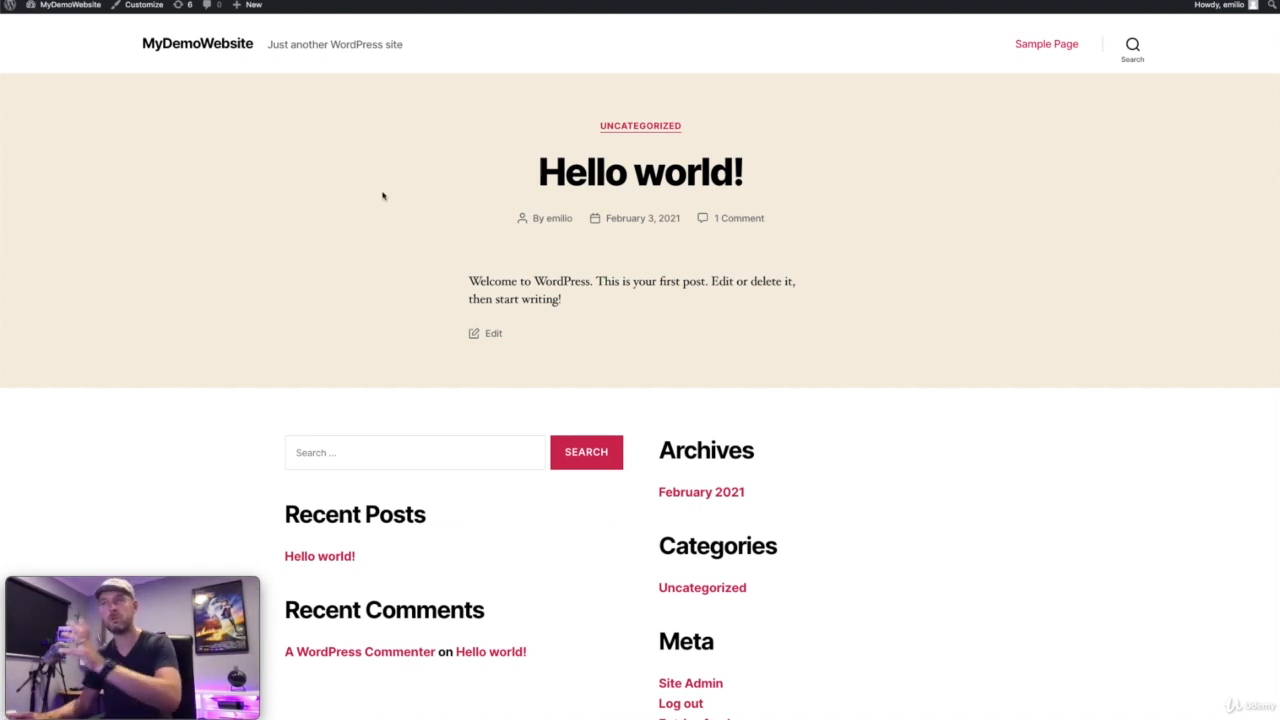
mouse_move(62, 5)
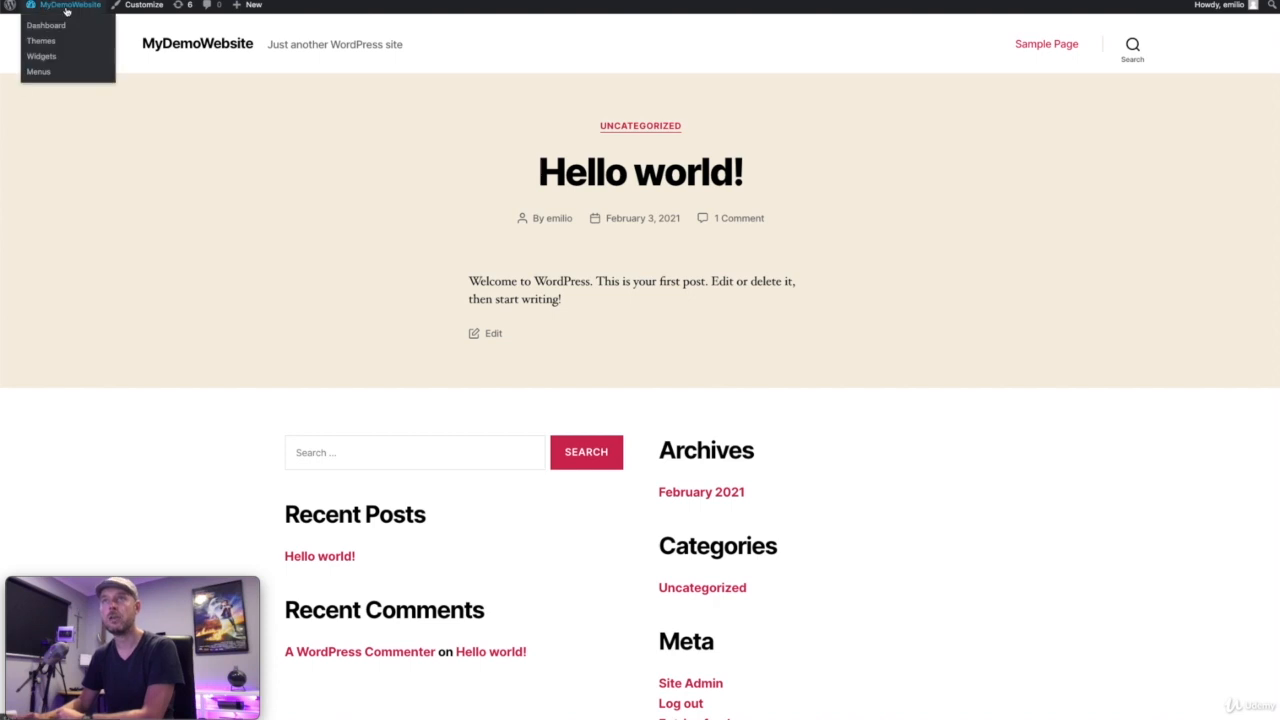
left_click(47, 26)
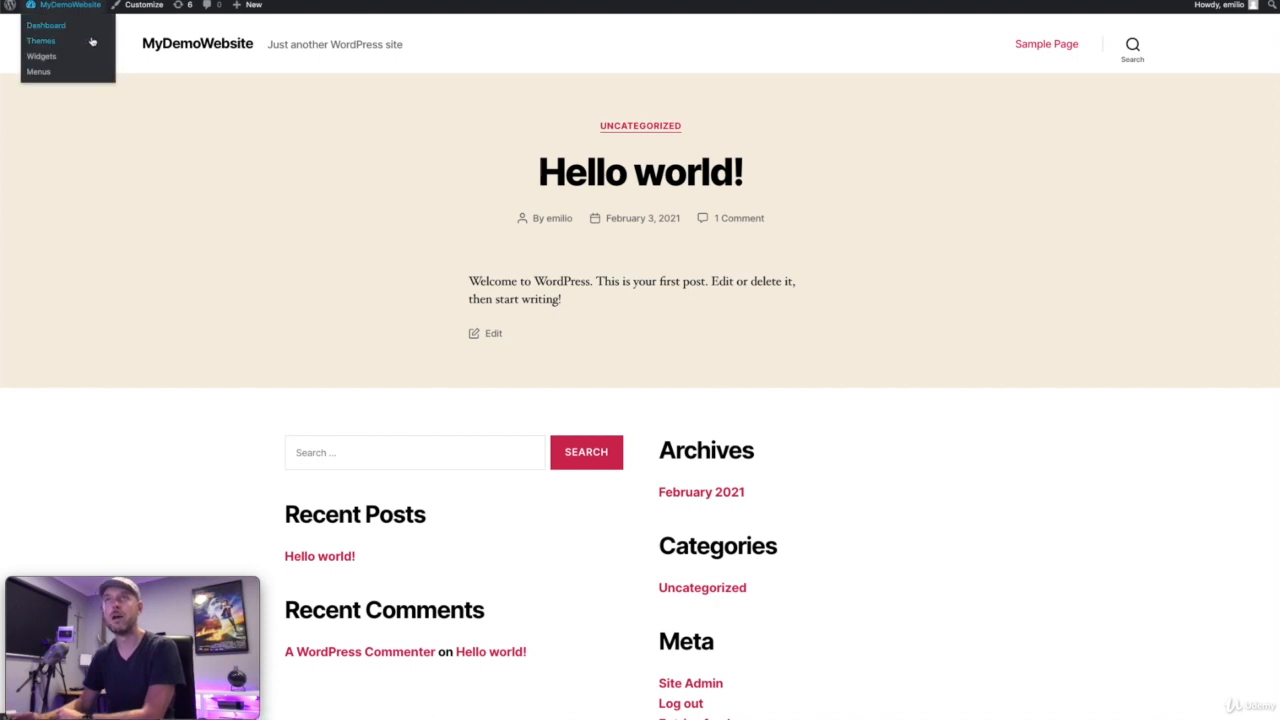